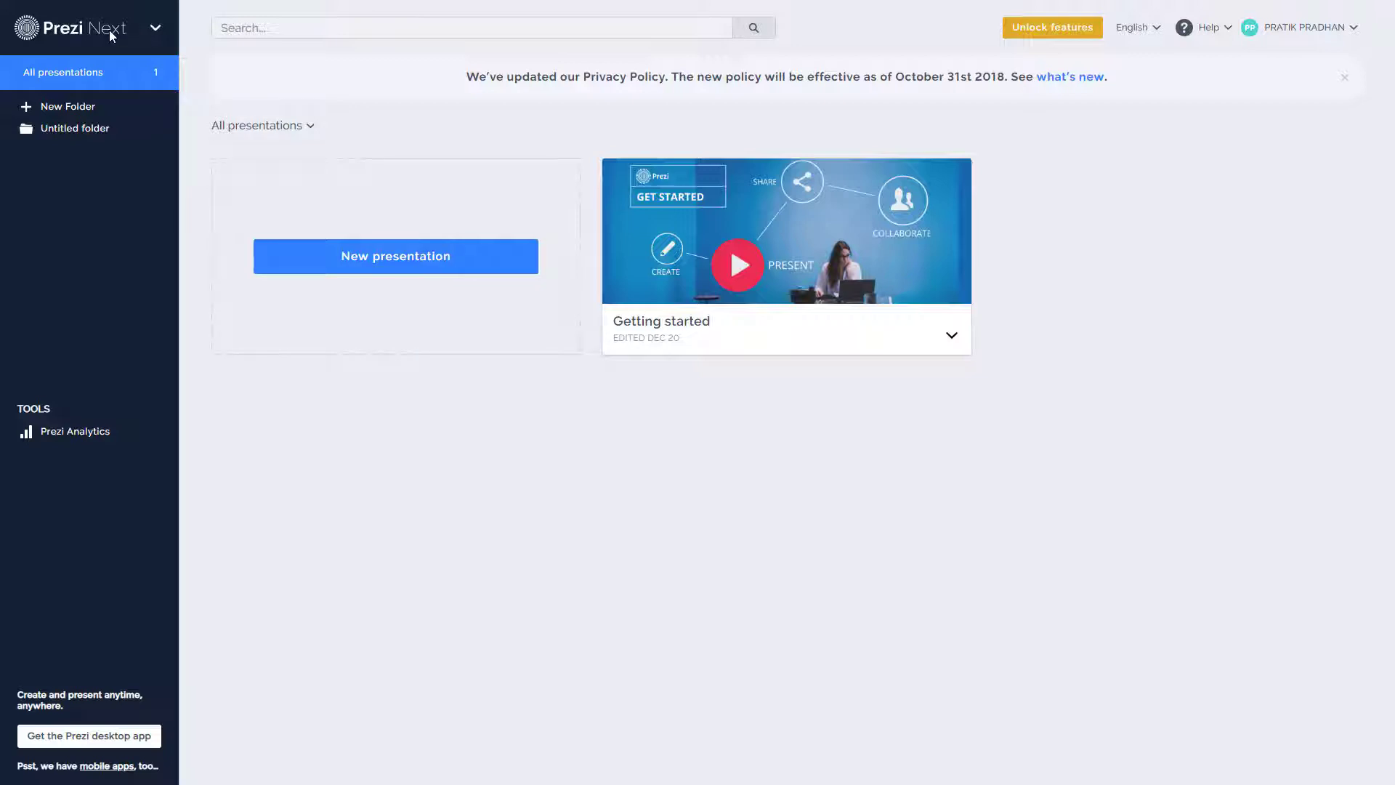
Step: Glance at the Prezi product list, then create a new folder named TutorTube
{"action": "left_click", "coordinate": [155, 31]}
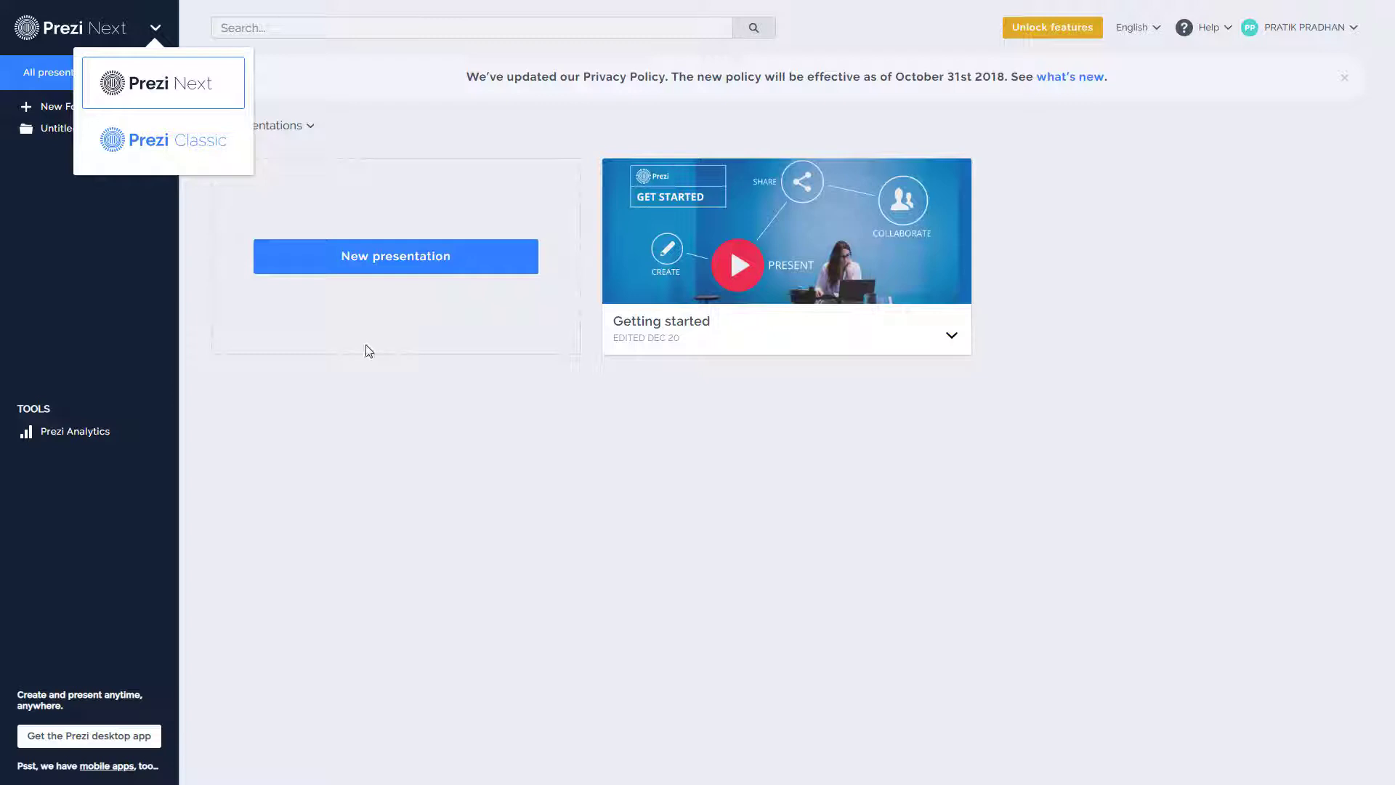
{"action": "left_click", "coordinate": [374, 403]}
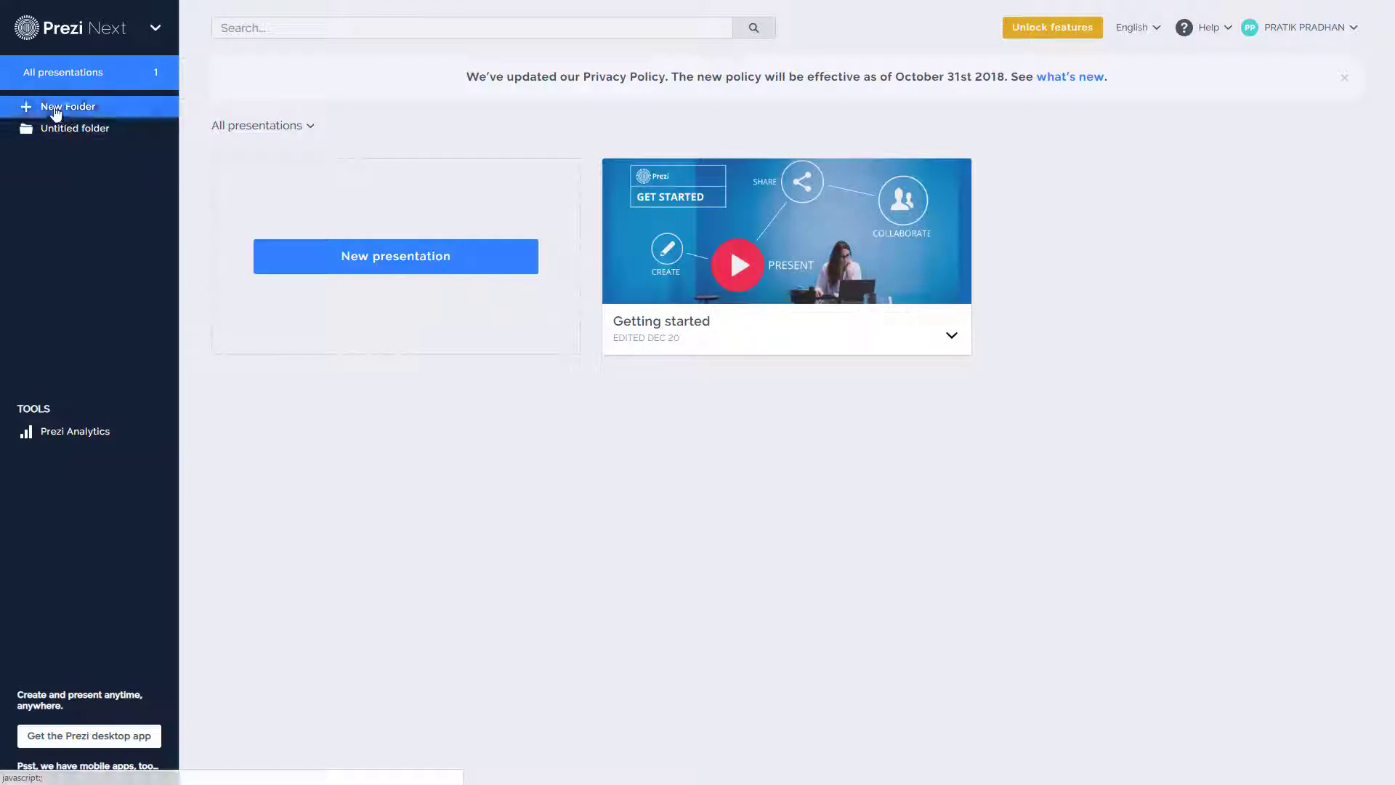
{"action": "left_click", "coordinate": [56, 113]}
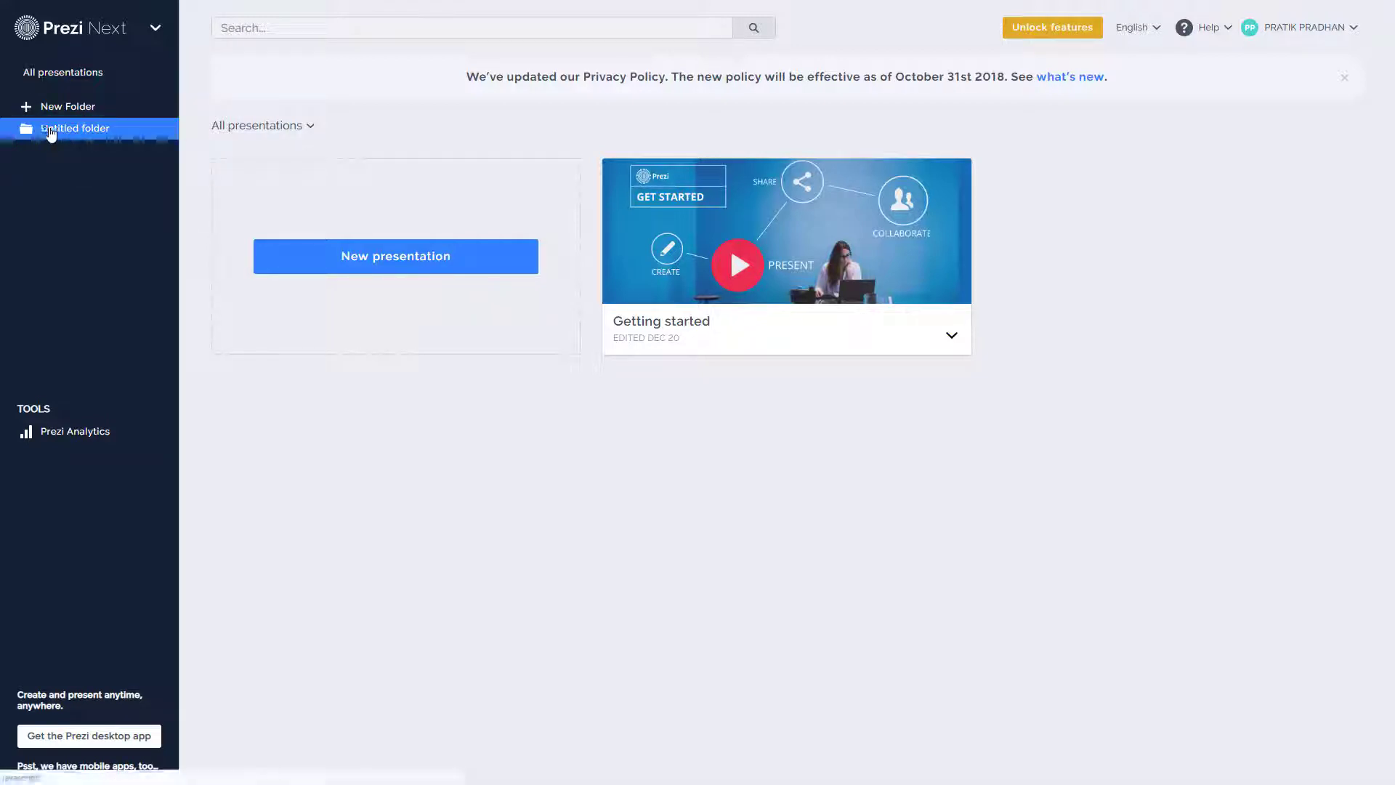
{"action": "left_click", "coordinate": [36, 107]}
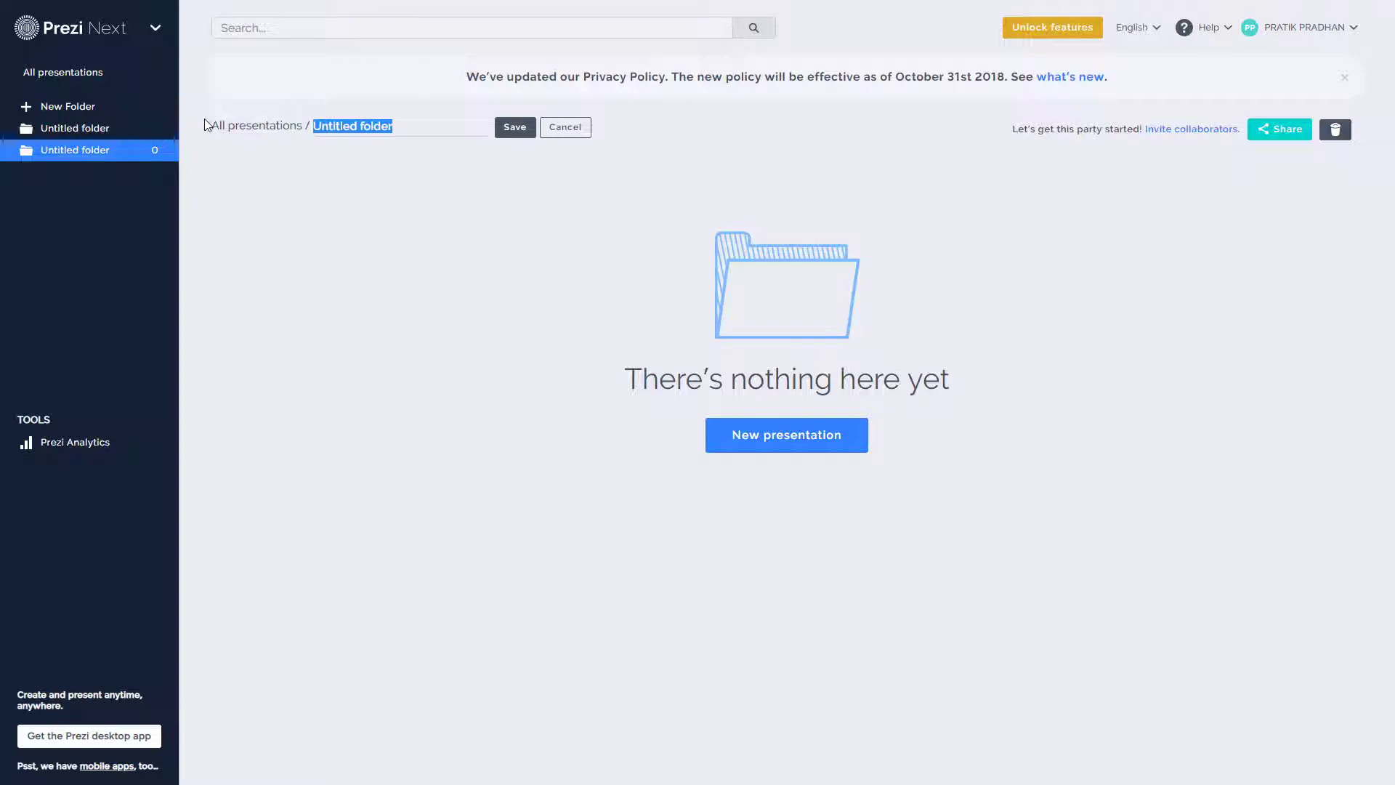
{"action": "type", "text": "Tutor"}
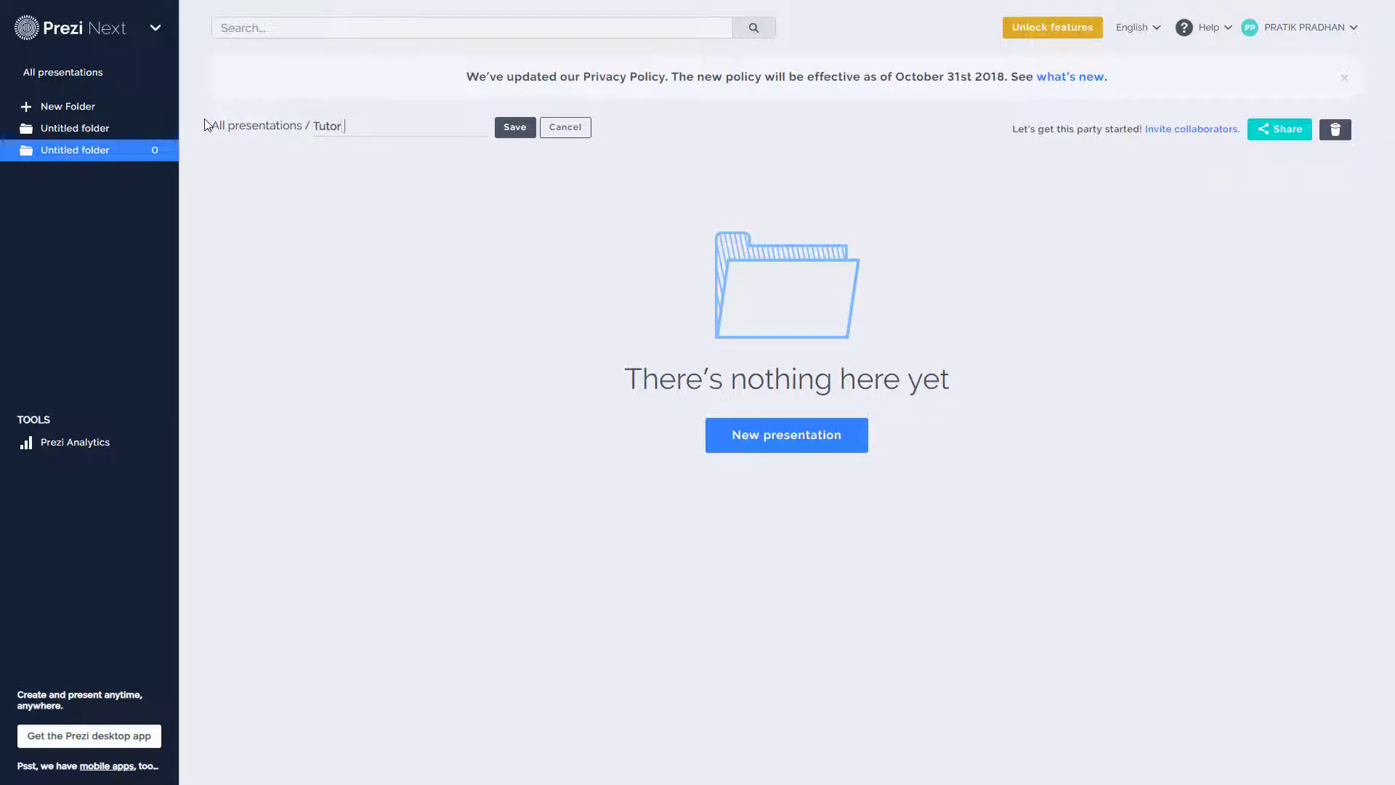
{"action": "type", "text": "Tube"}
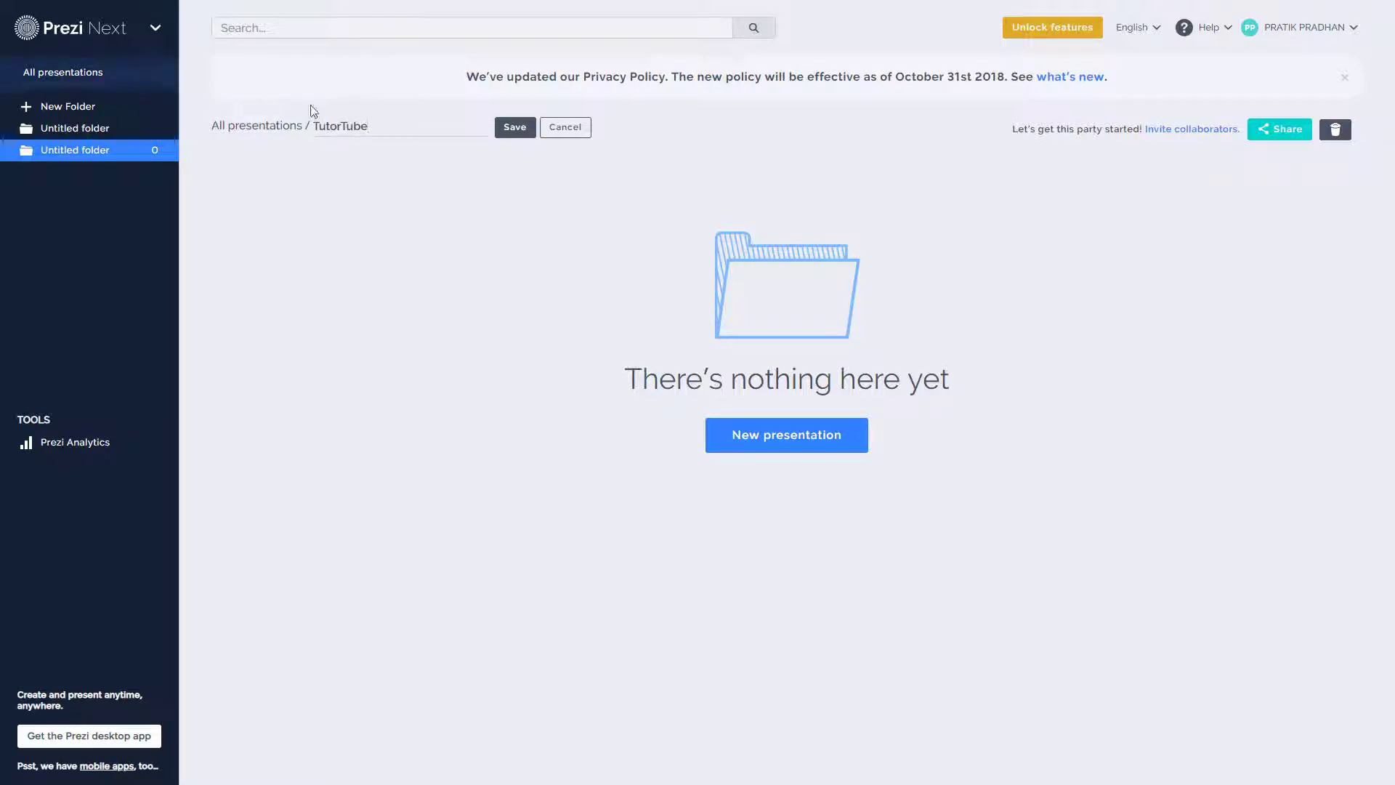
{"action": "left_click", "coordinate": [516, 129]}
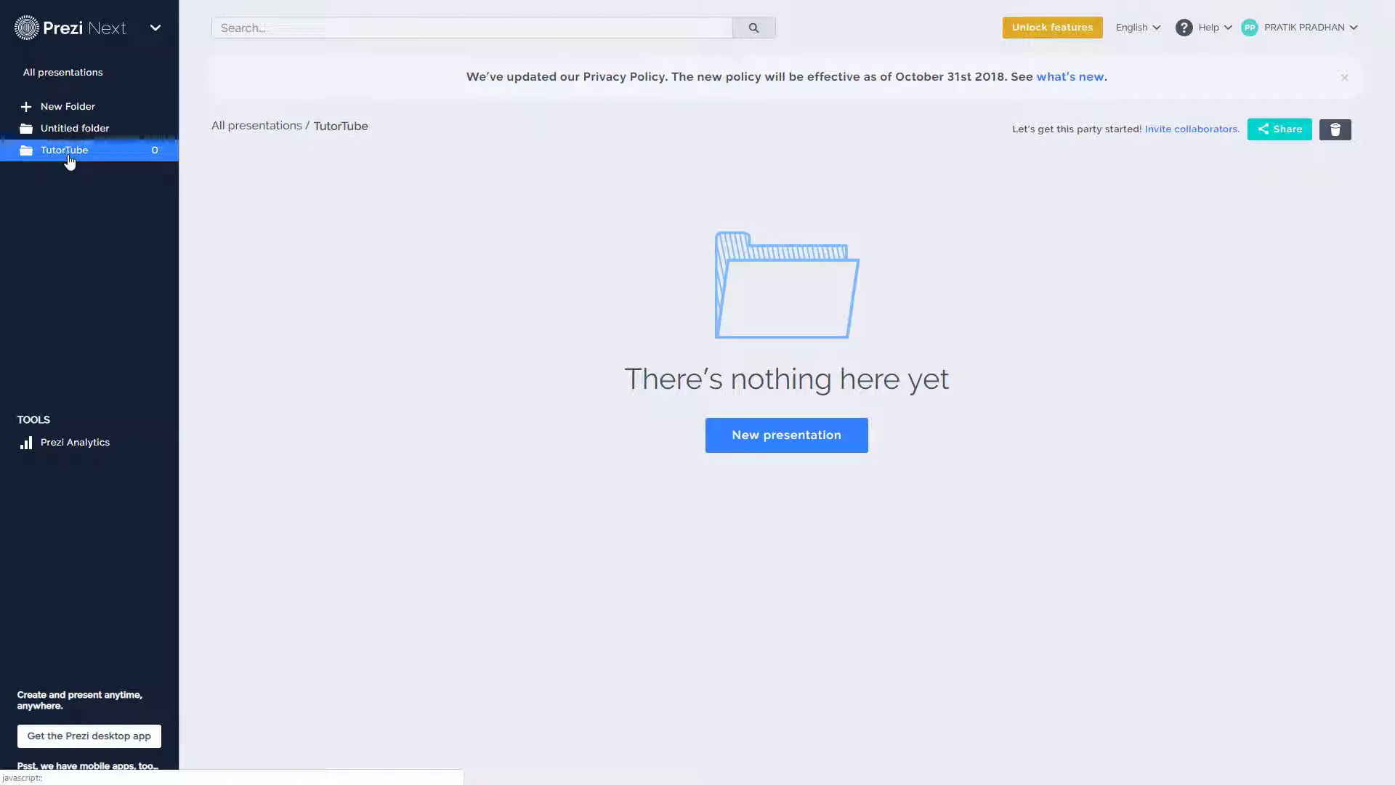
Step: Delete the leftover Untitled folder and open the TutorTube folder
{"action": "left_click", "coordinate": [77, 133]}
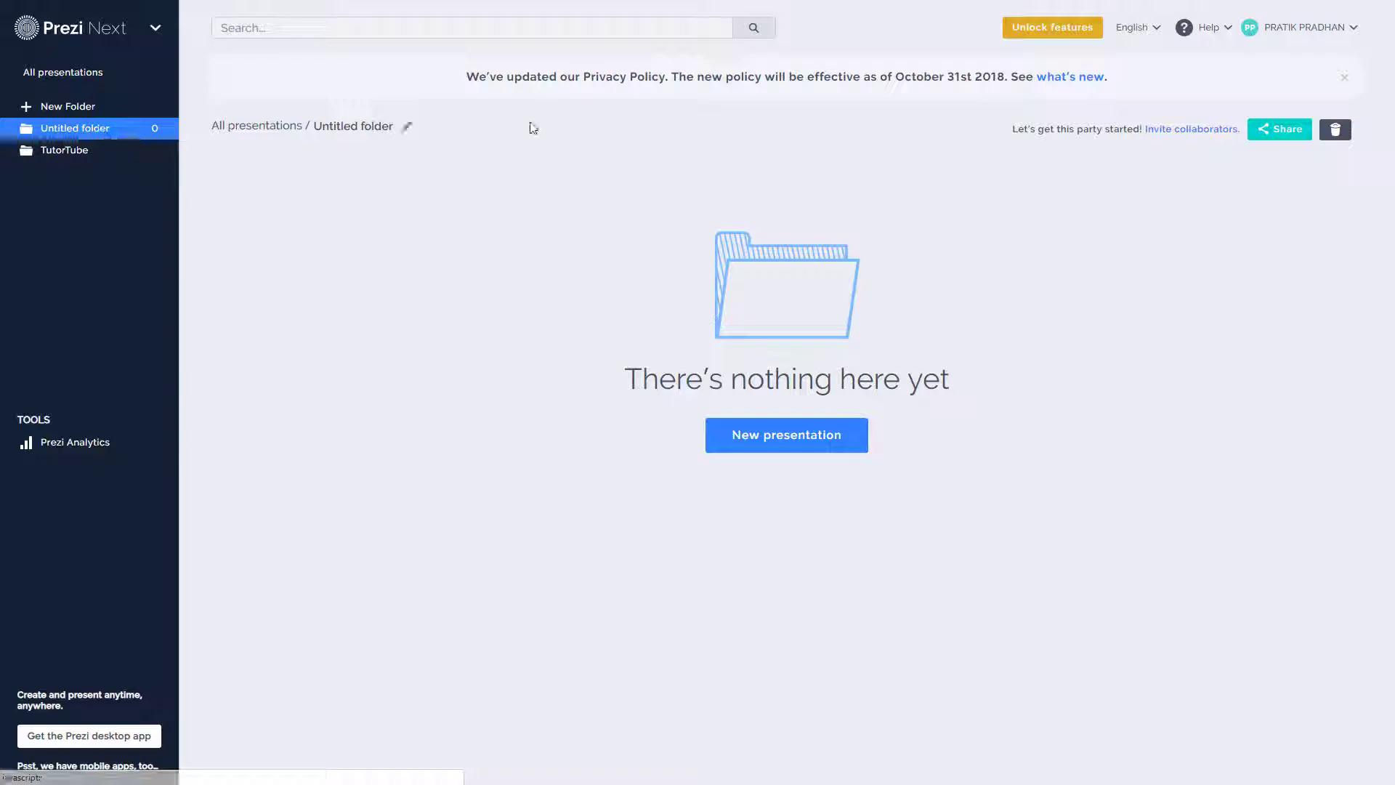
{"action": "left_click", "coordinate": [1342, 130]}
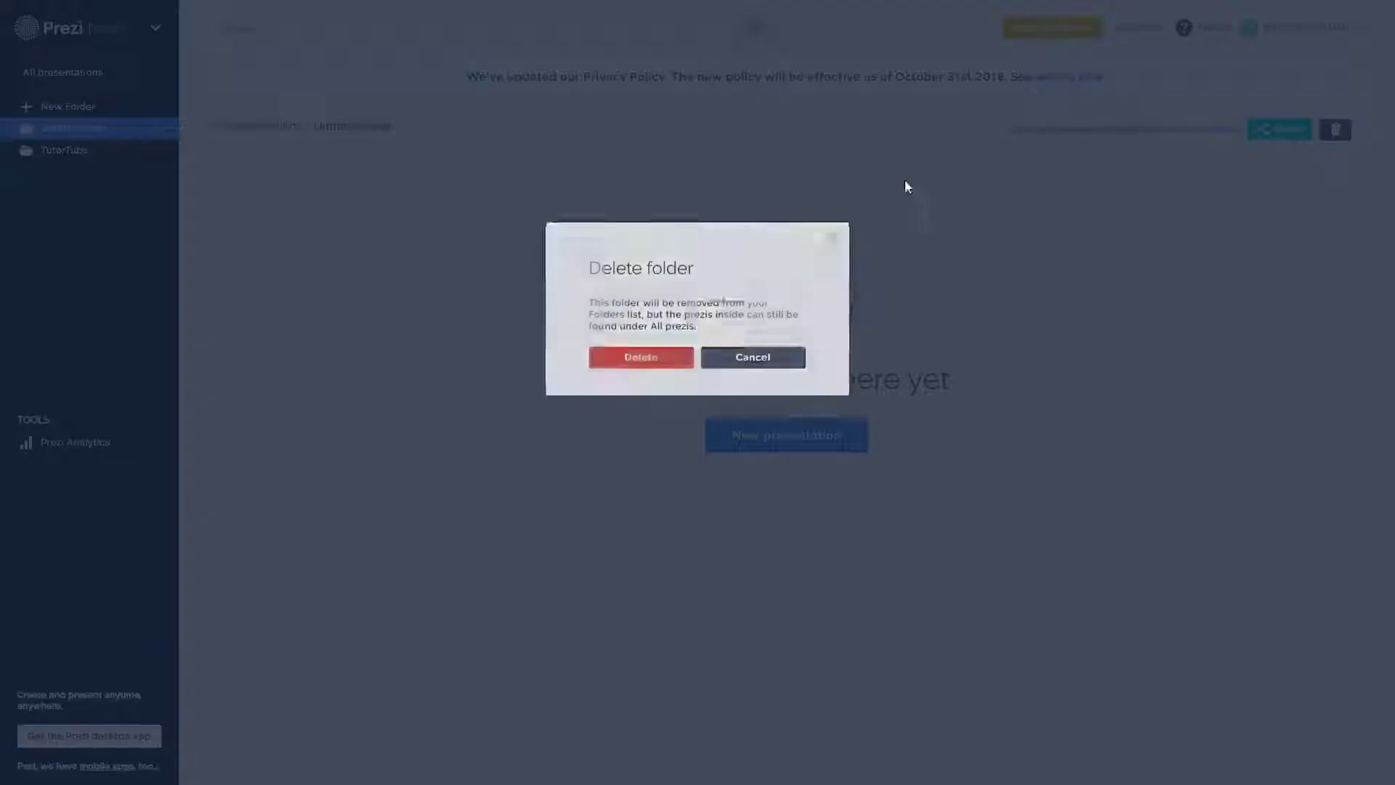
{"action": "left_click", "coordinate": [660, 440]}
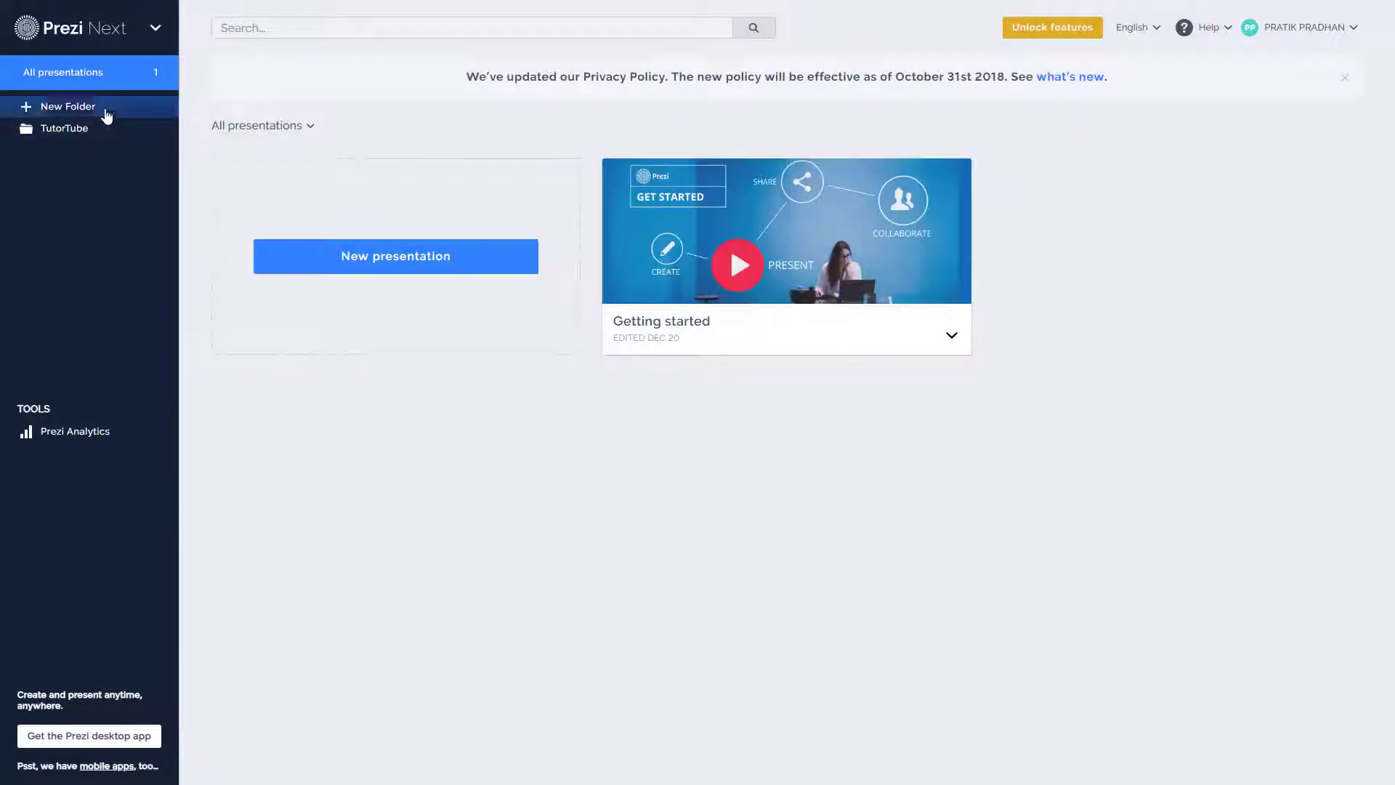
{"action": "left_click", "coordinate": [86, 136]}
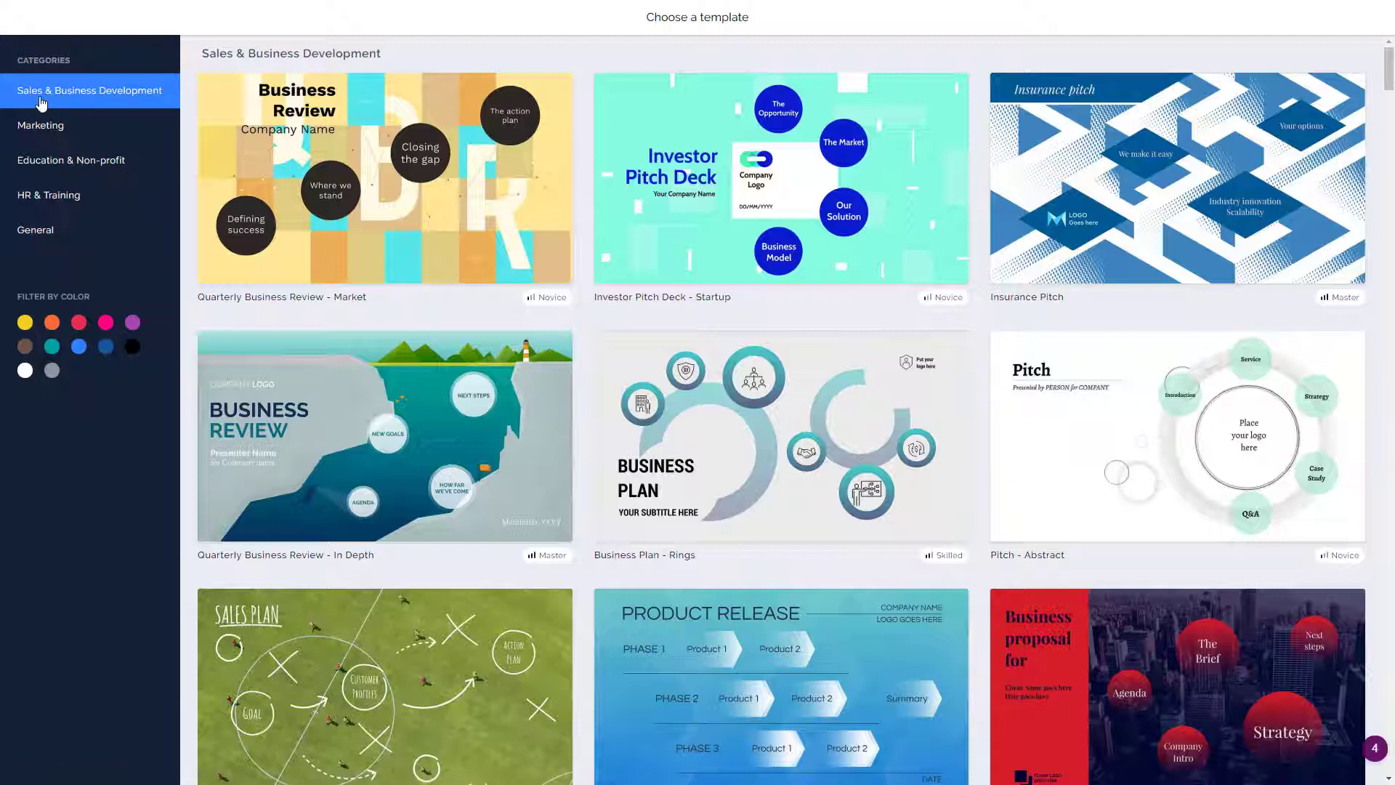
Step: Browse the Marketing, Education & Non-profit, HR & Training and General template categories
{"action": "left_click", "coordinate": [73, 129]}
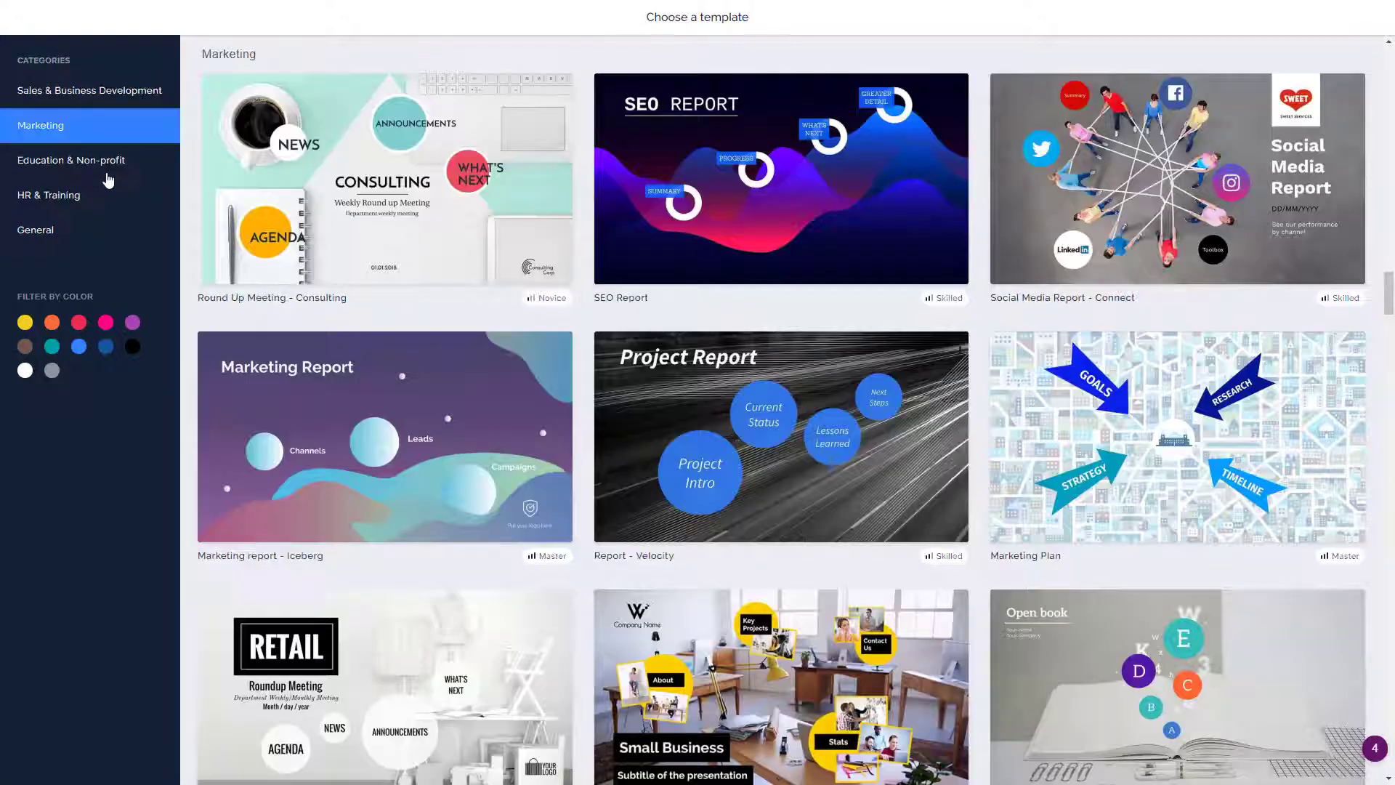
{"action": "left_click", "coordinate": [108, 172]}
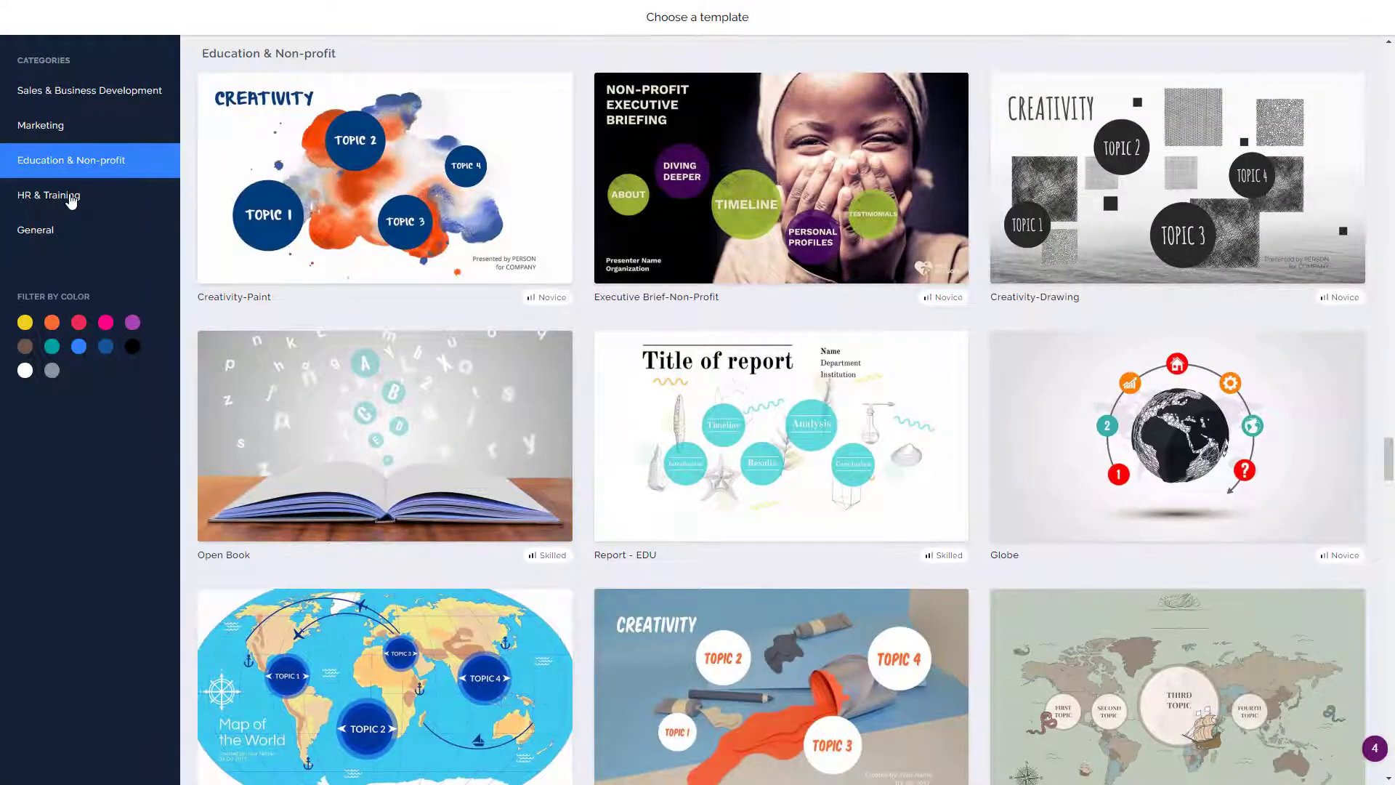
{"action": "left_click", "coordinate": [70, 200]}
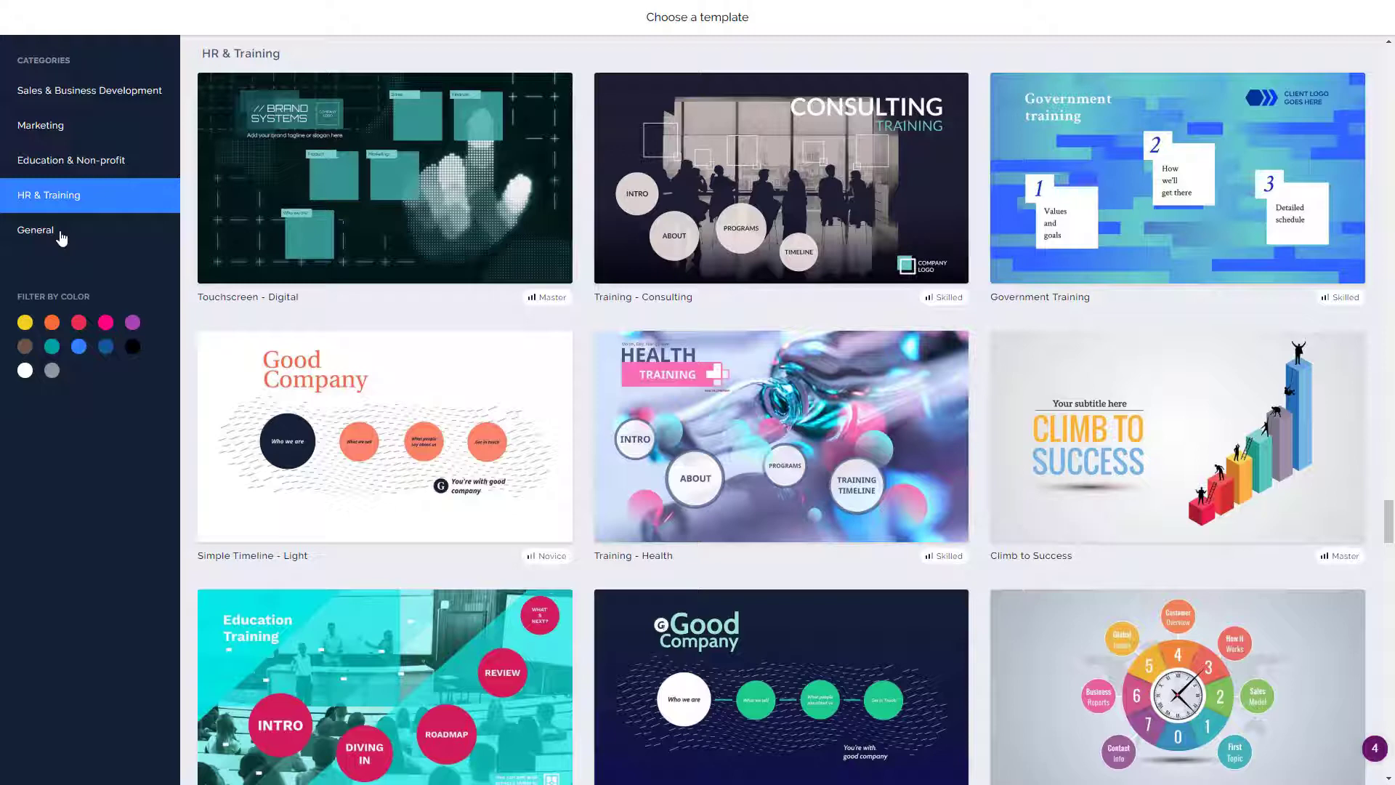
{"action": "left_click", "coordinate": [61, 236]}
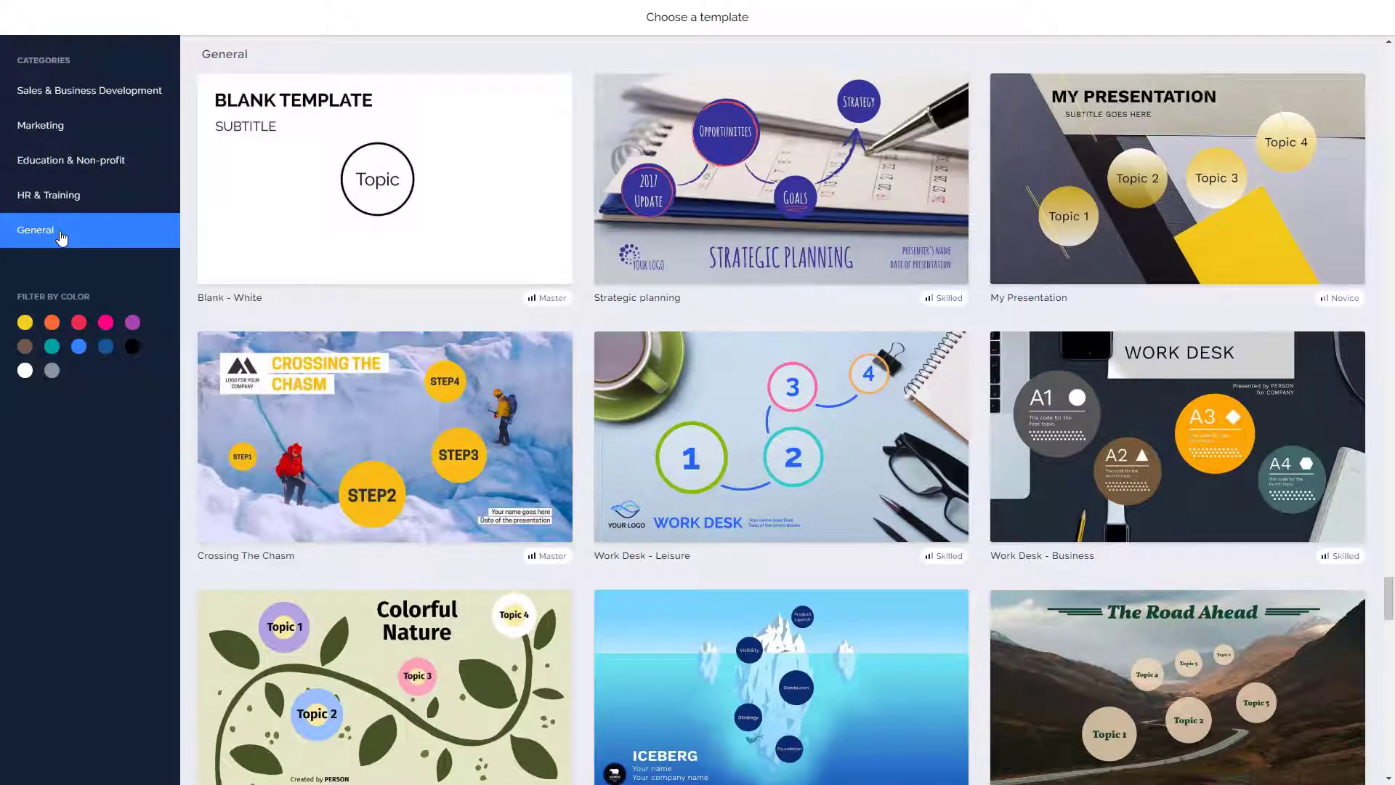
{"action": "scroll", "coordinate": [545, 312], "scroll_direction": "down", "scroll_amount": 8}
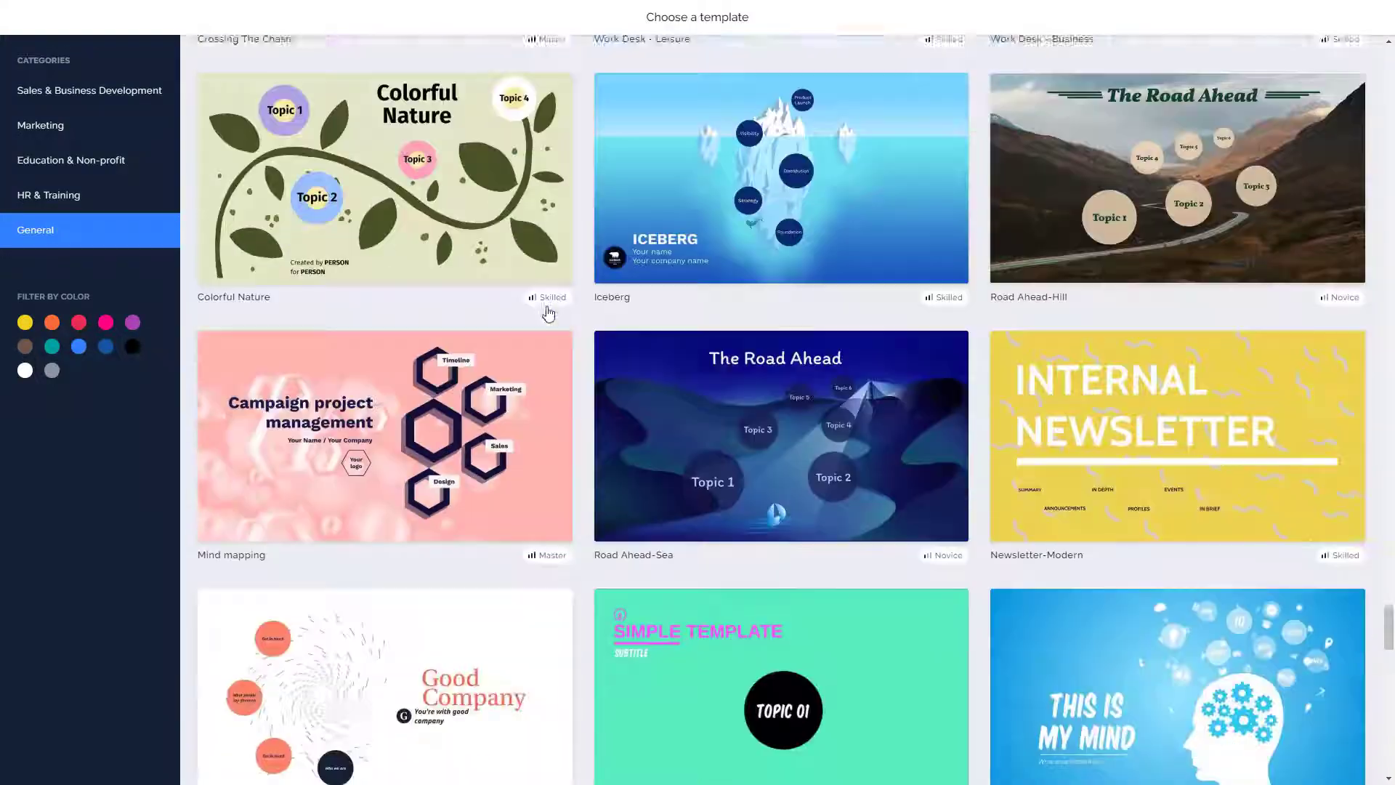
{"action": "scroll", "coordinate": [548, 313], "scroll_direction": "up", "scroll_amount": 3}
{"action": "scroll", "coordinate": [548, 314], "scroll_direction": "down", "scroll_amount": 10}
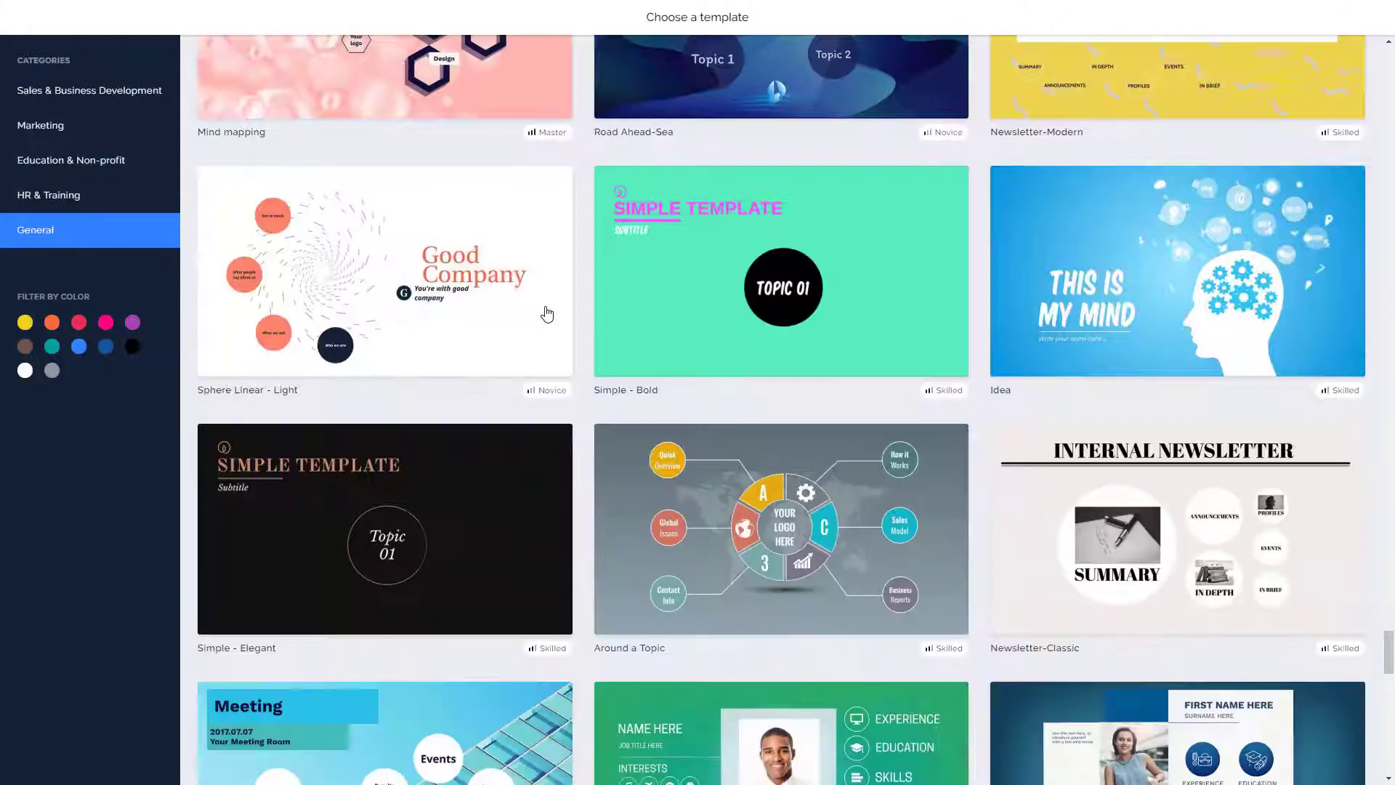
{"action": "scroll", "coordinate": [545, 314], "scroll_direction": "down", "scroll_amount": 8}
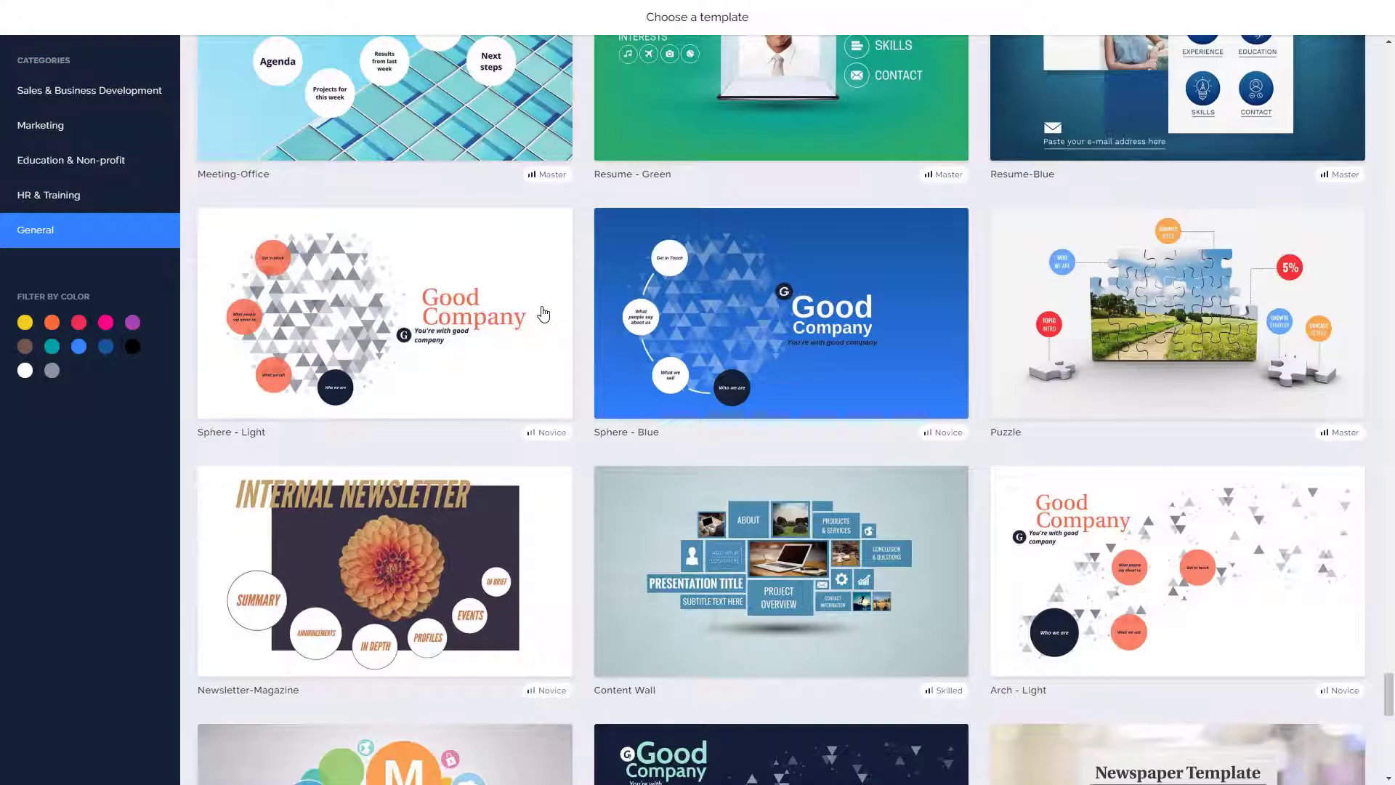
{"action": "scroll", "coordinate": [544, 314], "scroll_direction": "down", "scroll_amount": 5}
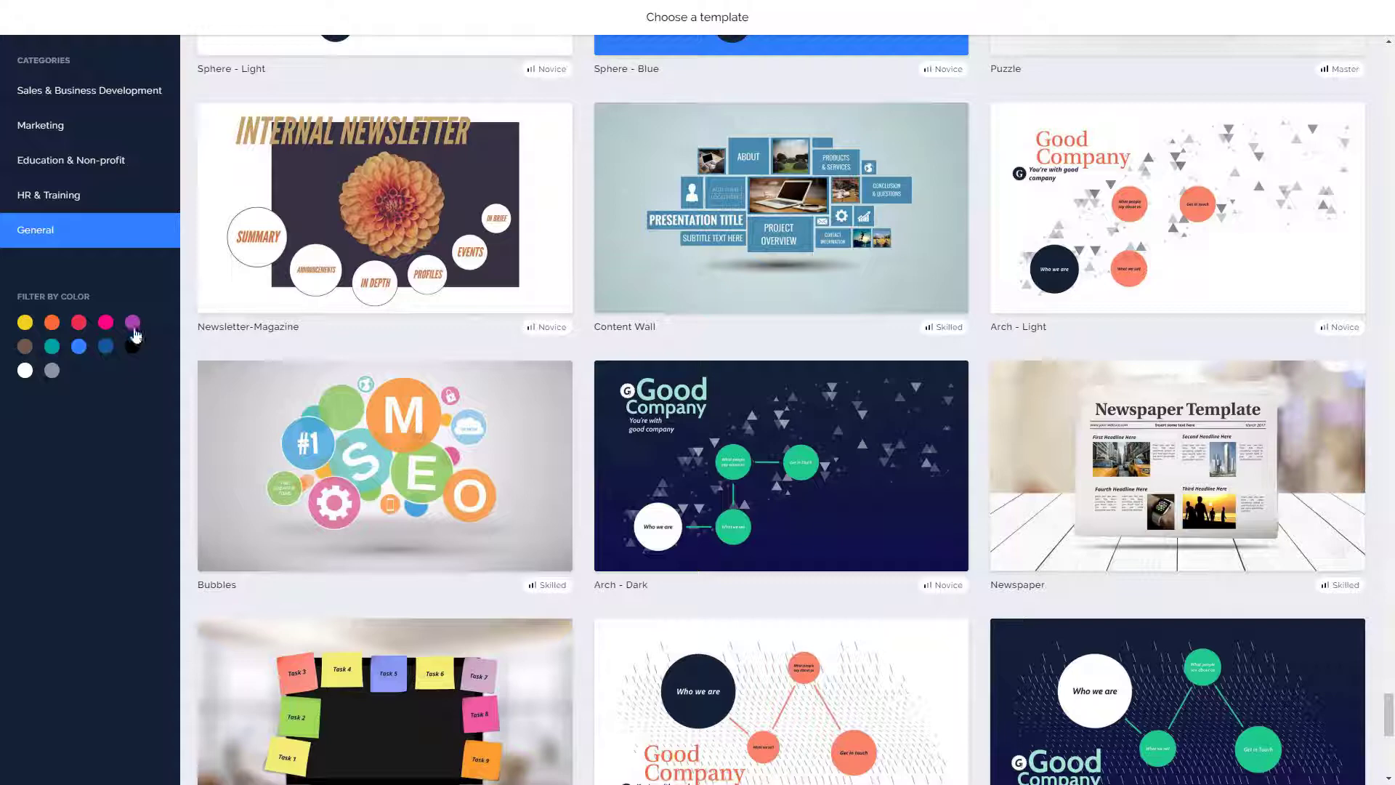
Step: Try the dark-blue colour filter, remove it, and return to General templates
{"action": "left_click", "coordinate": [106, 346]}
{"action": "scroll", "coordinate": [501, 392], "scroll_direction": "up", "scroll_amount": 7}
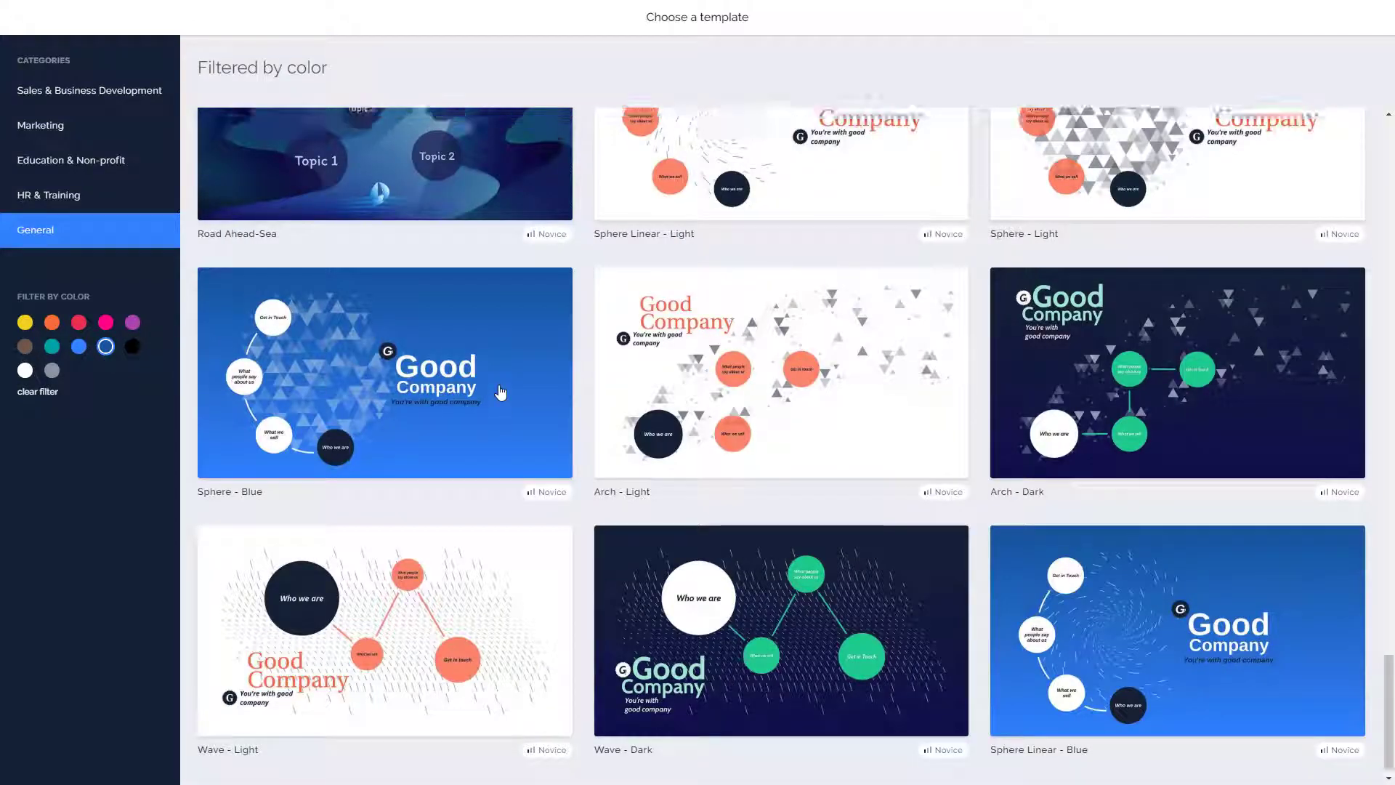
{"action": "scroll", "coordinate": [501, 392], "scroll_direction": "up", "scroll_amount": 3}
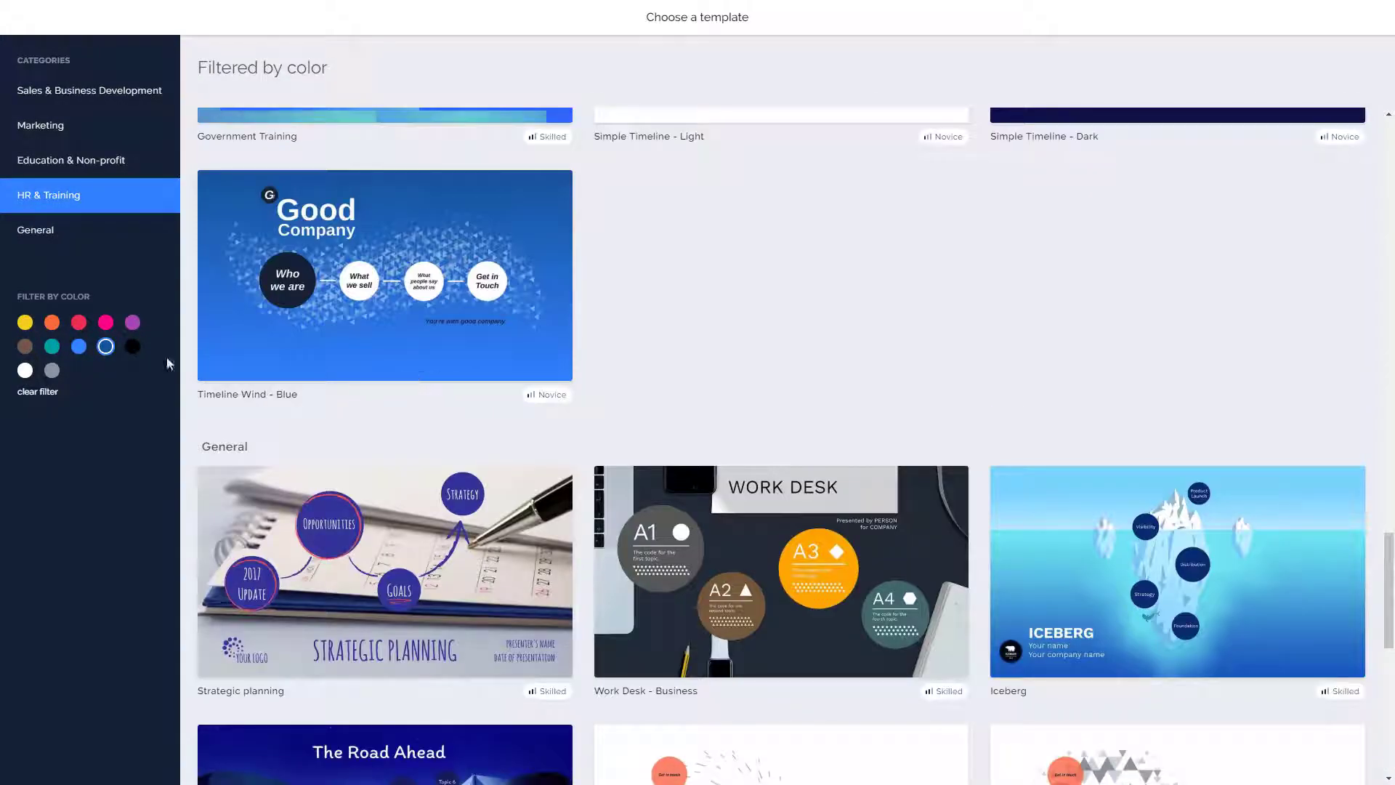
{"action": "left_click", "coordinate": [106, 347]}
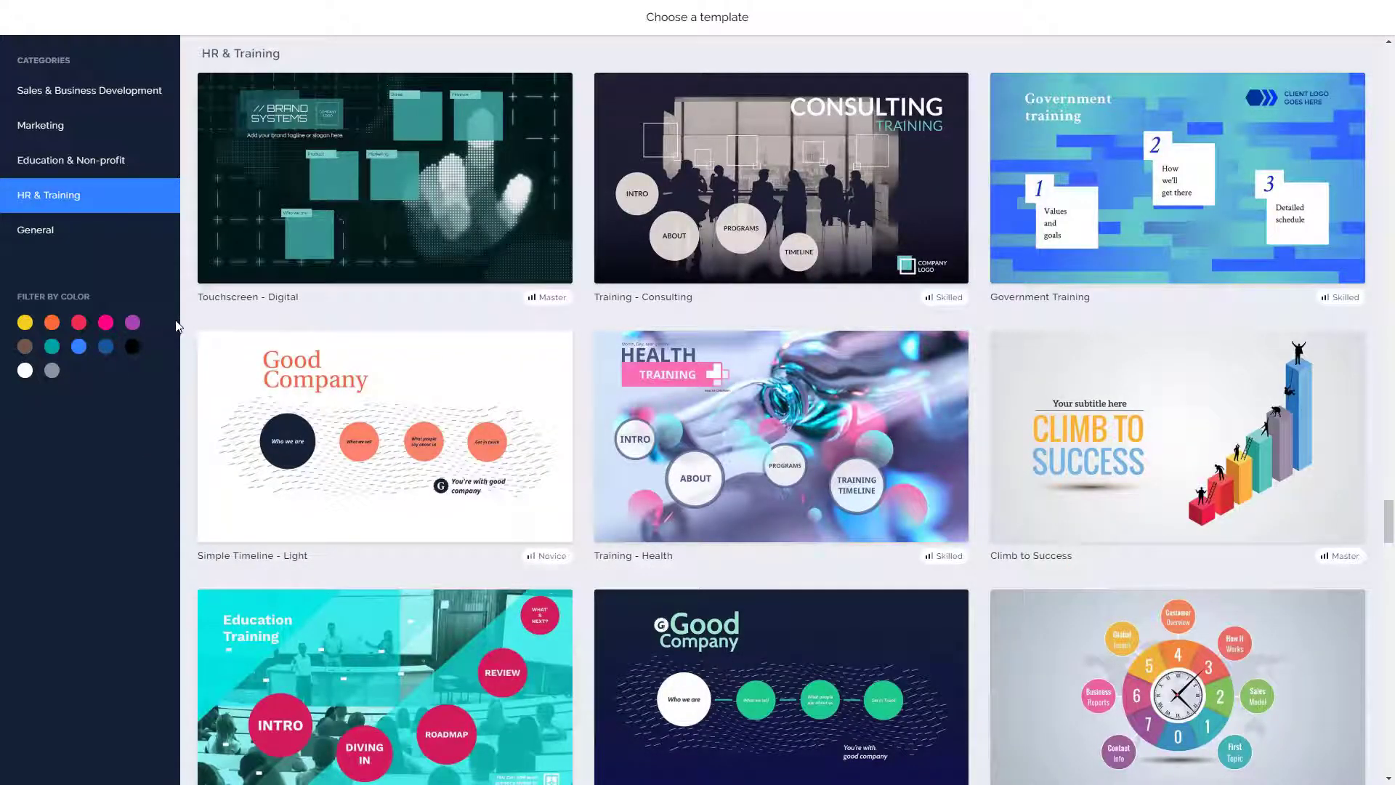
{"action": "left_click", "coordinate": [79, 244]}
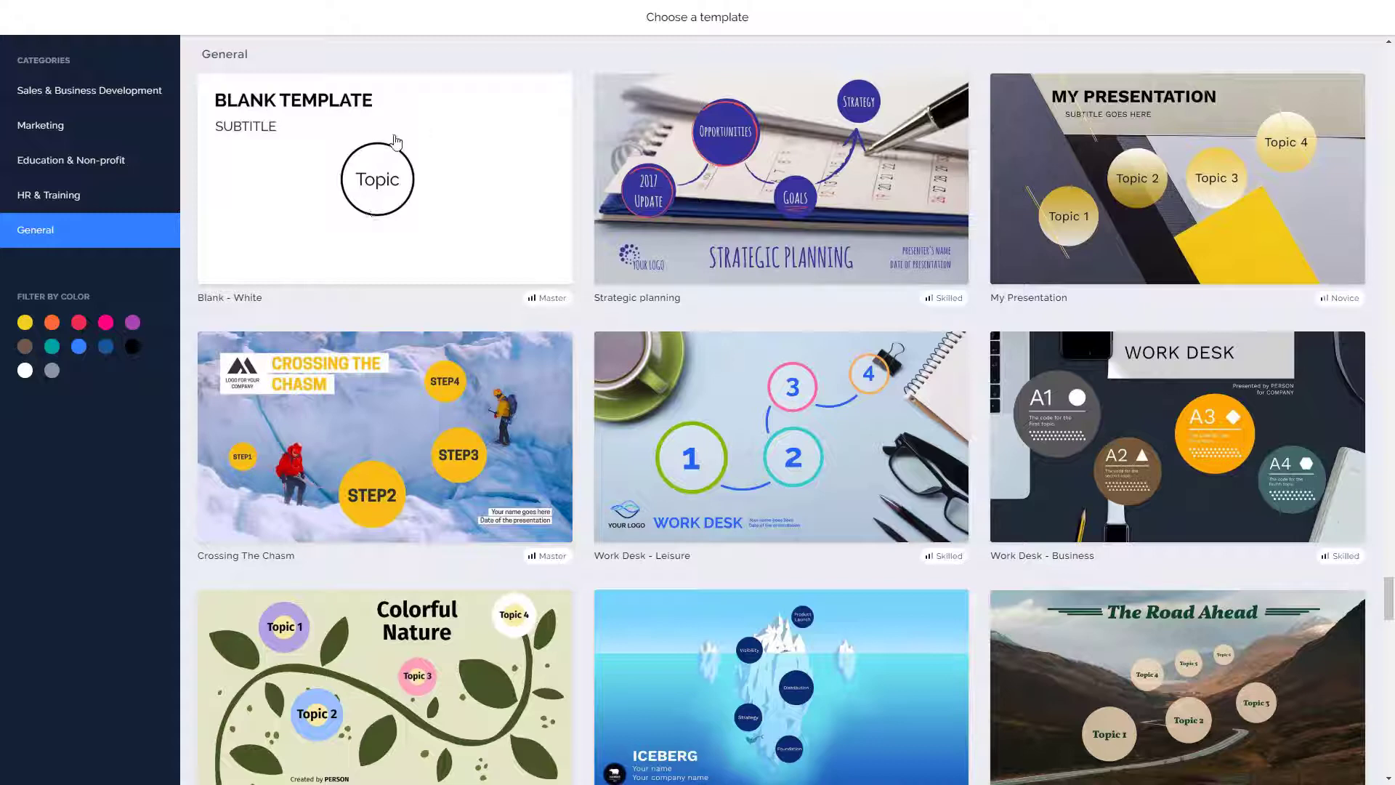
Step: Scroll through the Education & Non-profit template grid looking for the Post-it template
{"action": "left_click", "coordinate": [68, 168]}
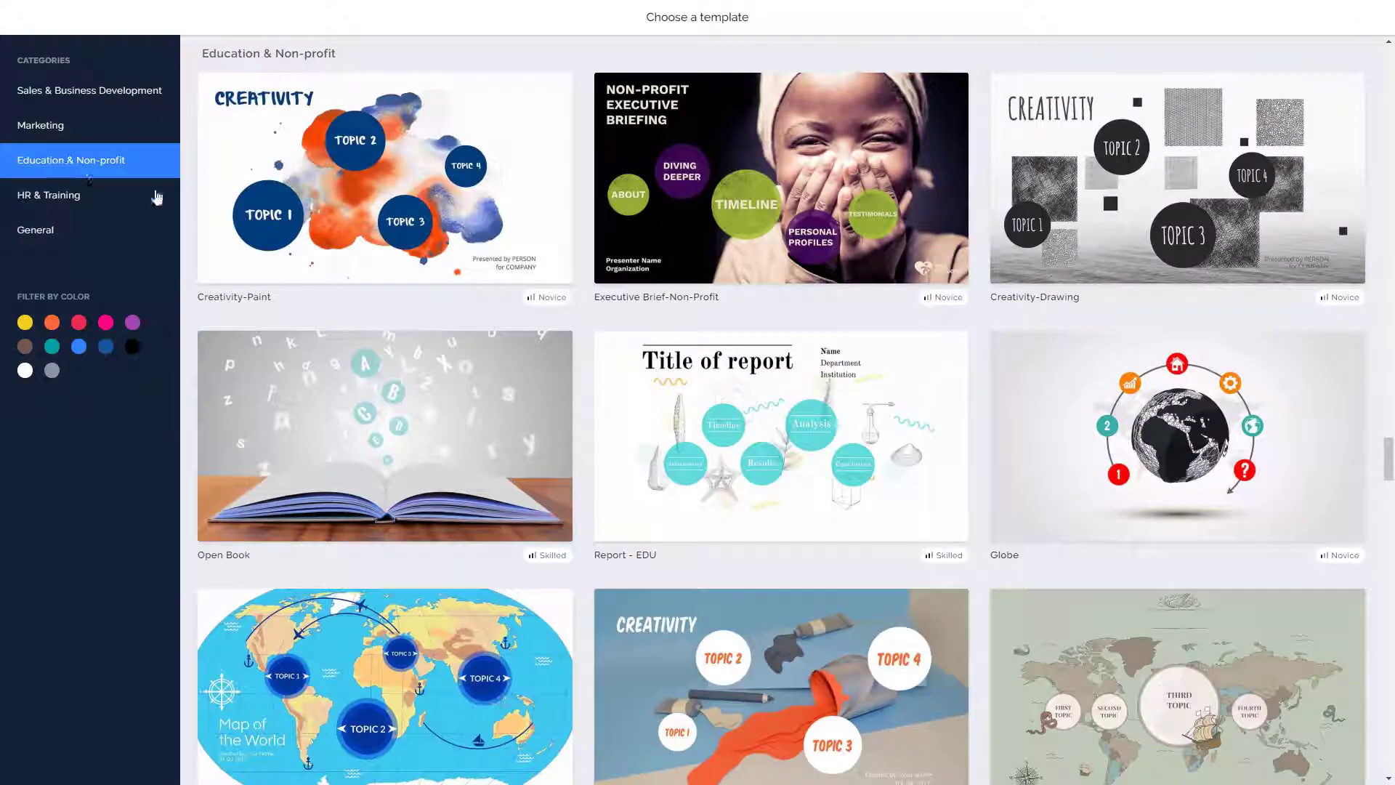
{"action": "scroll", "coordinate": [805, 388], "scroll_direction": "down", "scroll_amount": 13}
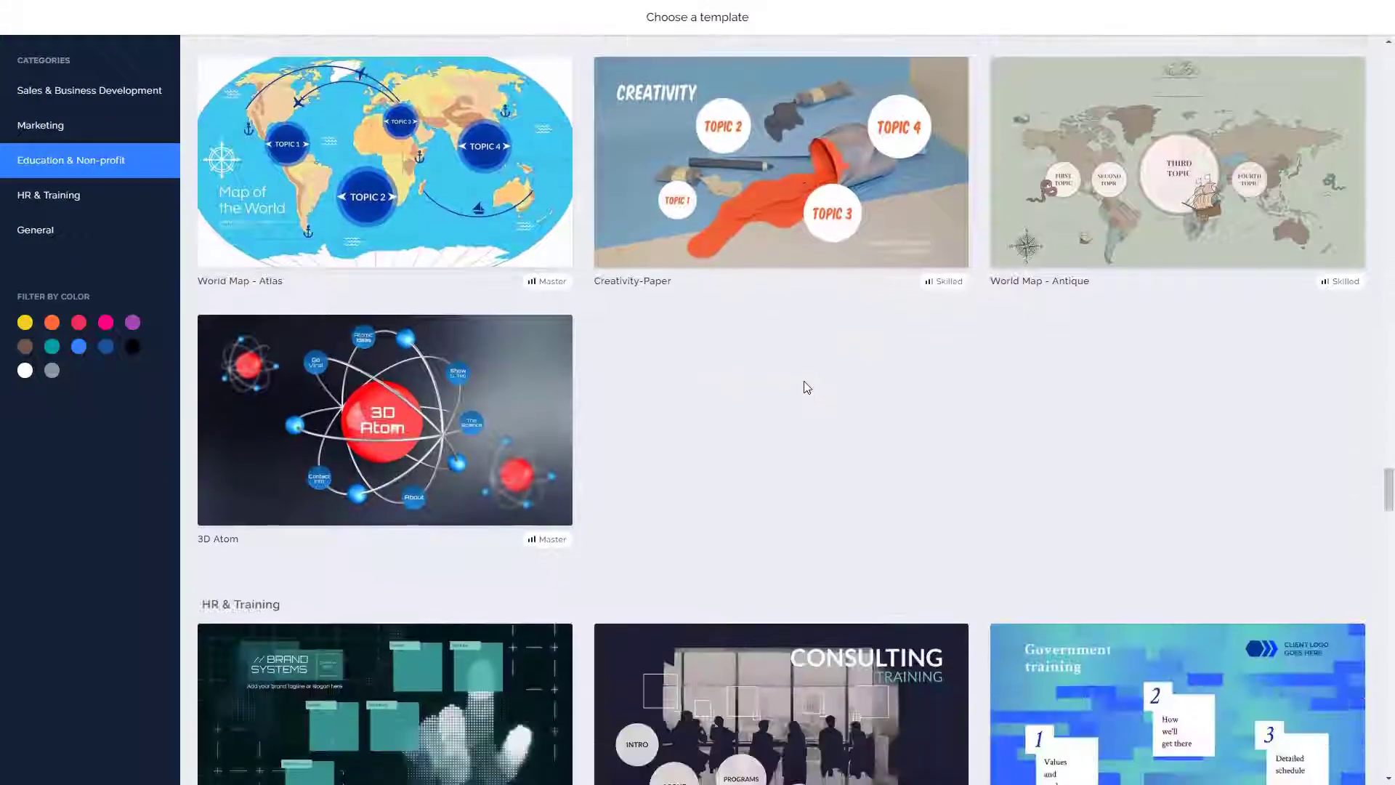
{"action": "scroll", "coordinate": [805, 388], "scroll_direction": "down", "scroll_amount": 13}
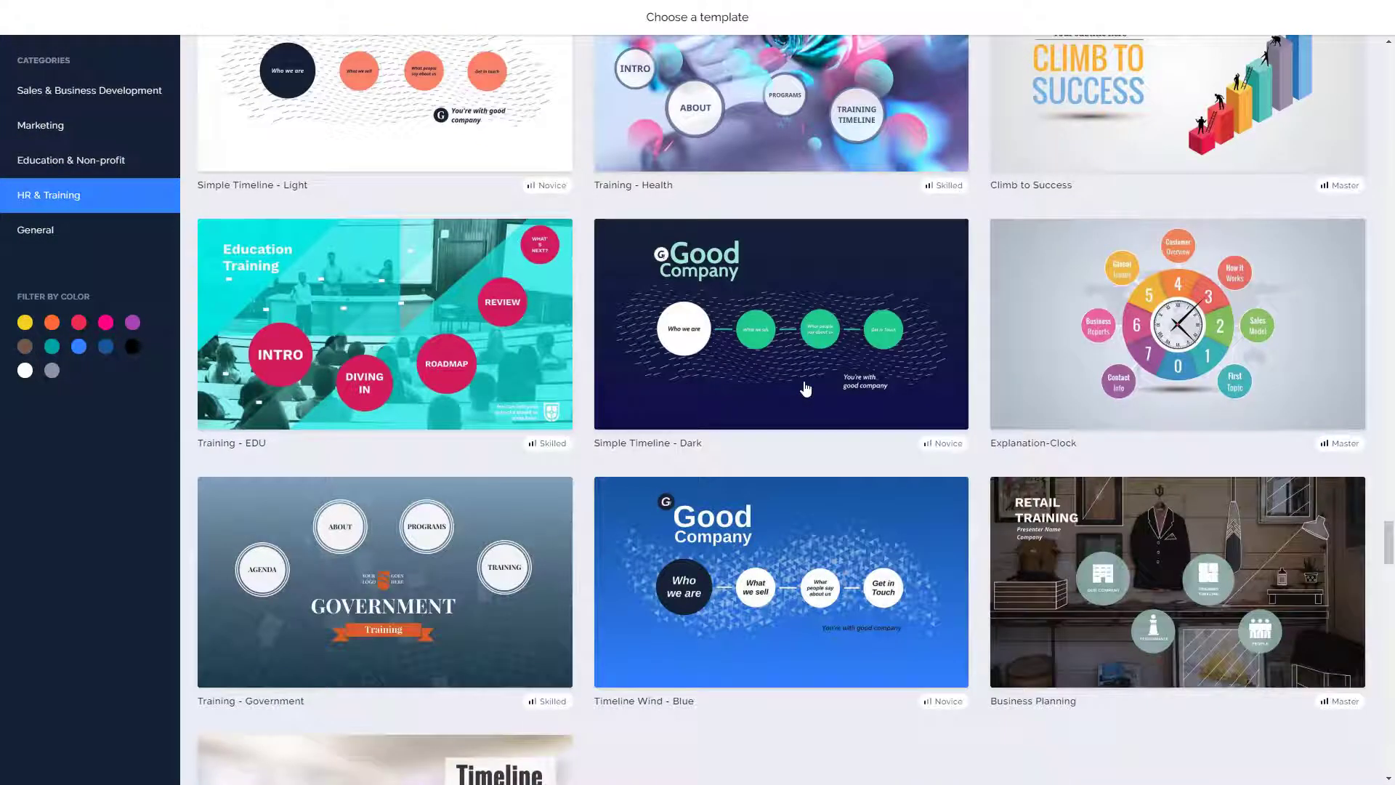
{"action": "scroll", "coordinate": [804, 382], "scroll_direction": "down", "scroll_amount": 12}
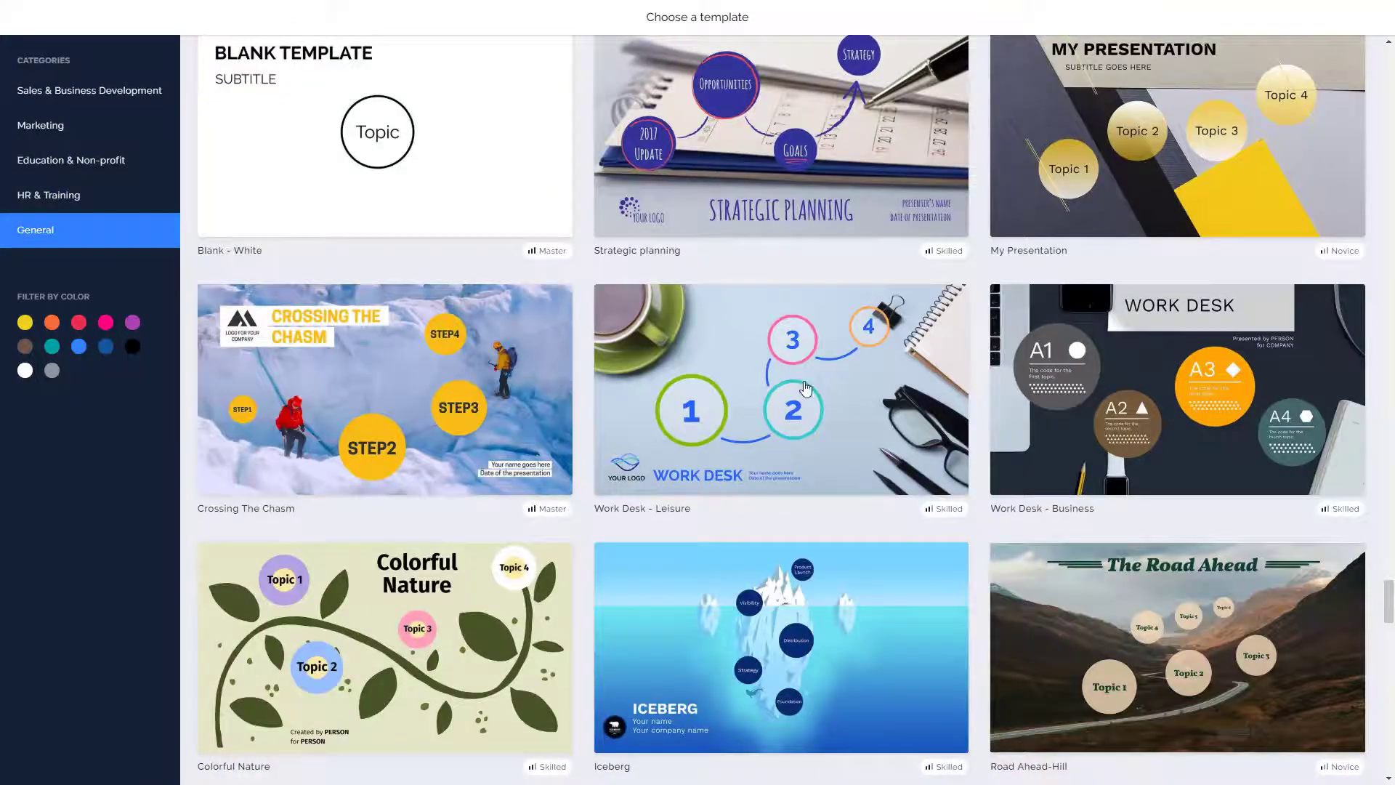
{"action": "scroll", "coordinate": [805, 388], "scroll_direction": "down", "scroll_amount": 9}
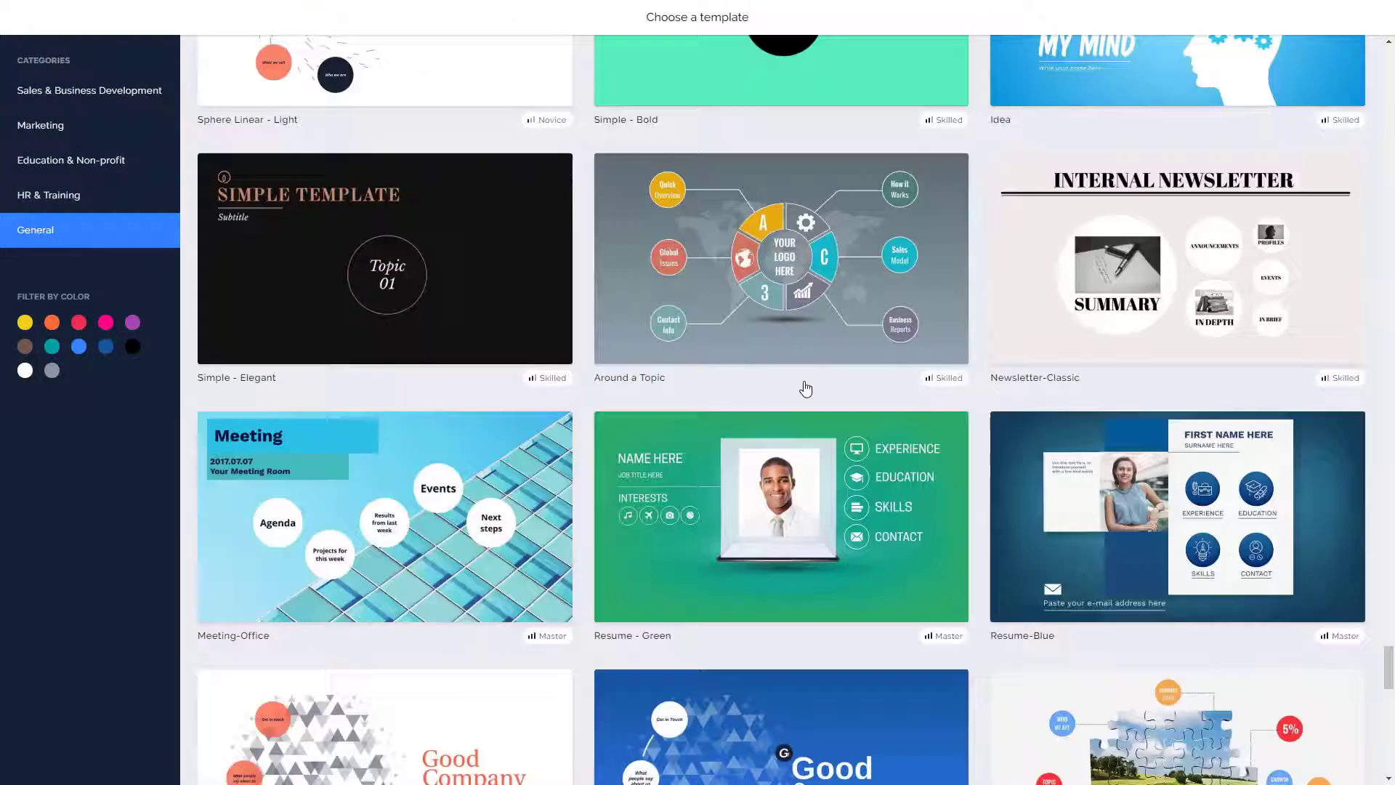
{"action": "scroll", "coordinate": [805, 388], "scroll_direction": "down", "scroll_amount": 4}
{"action": "scroll", "coordinate": [805, 389], "scroll_direction": "down", "scroll_amount": 13}
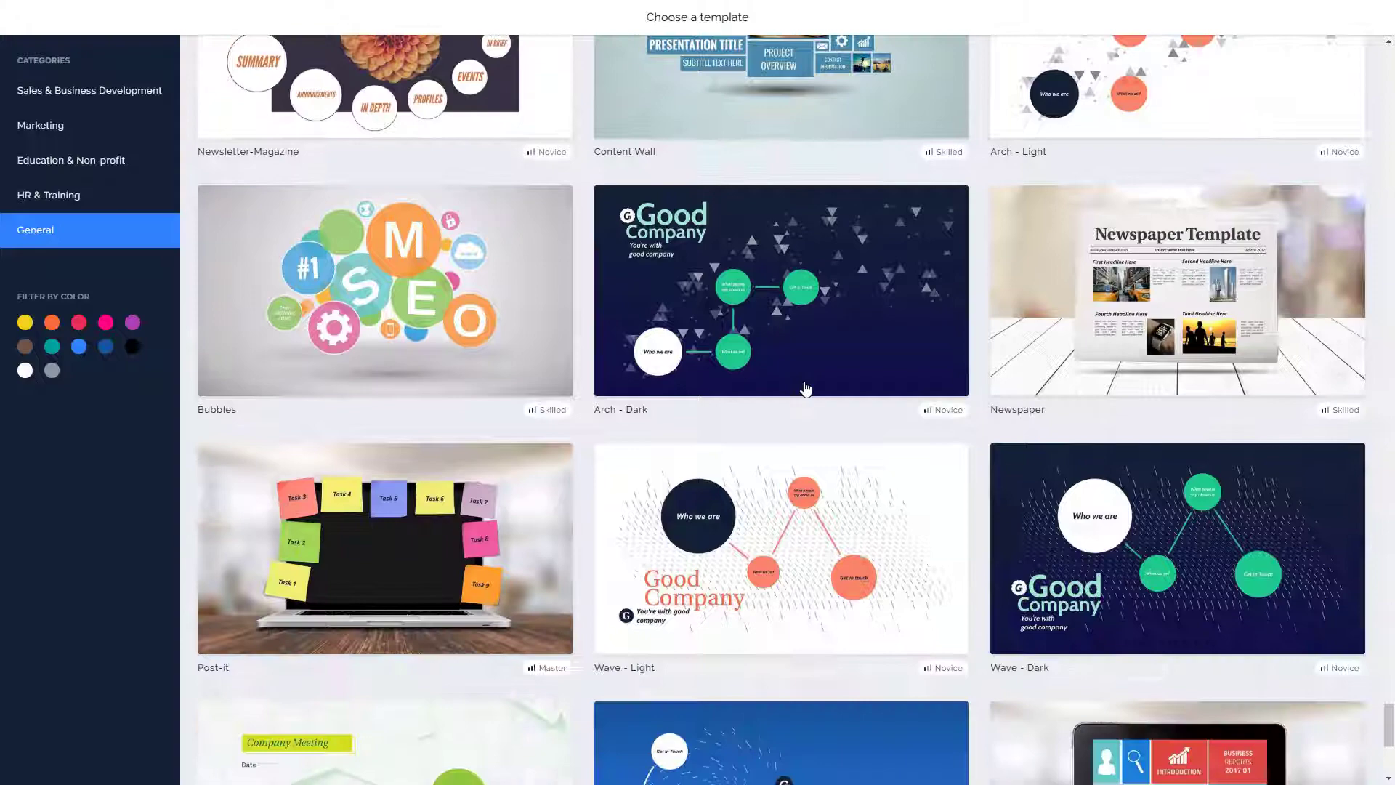
{"action": "scroll", "coordinate": [805, 389], "scroll_direction": "down", "scroll_amount": 2}
{"action": "scroll", "coordinate": [805, 388], "scroll_direction": "up", "scroll_amount": 2}
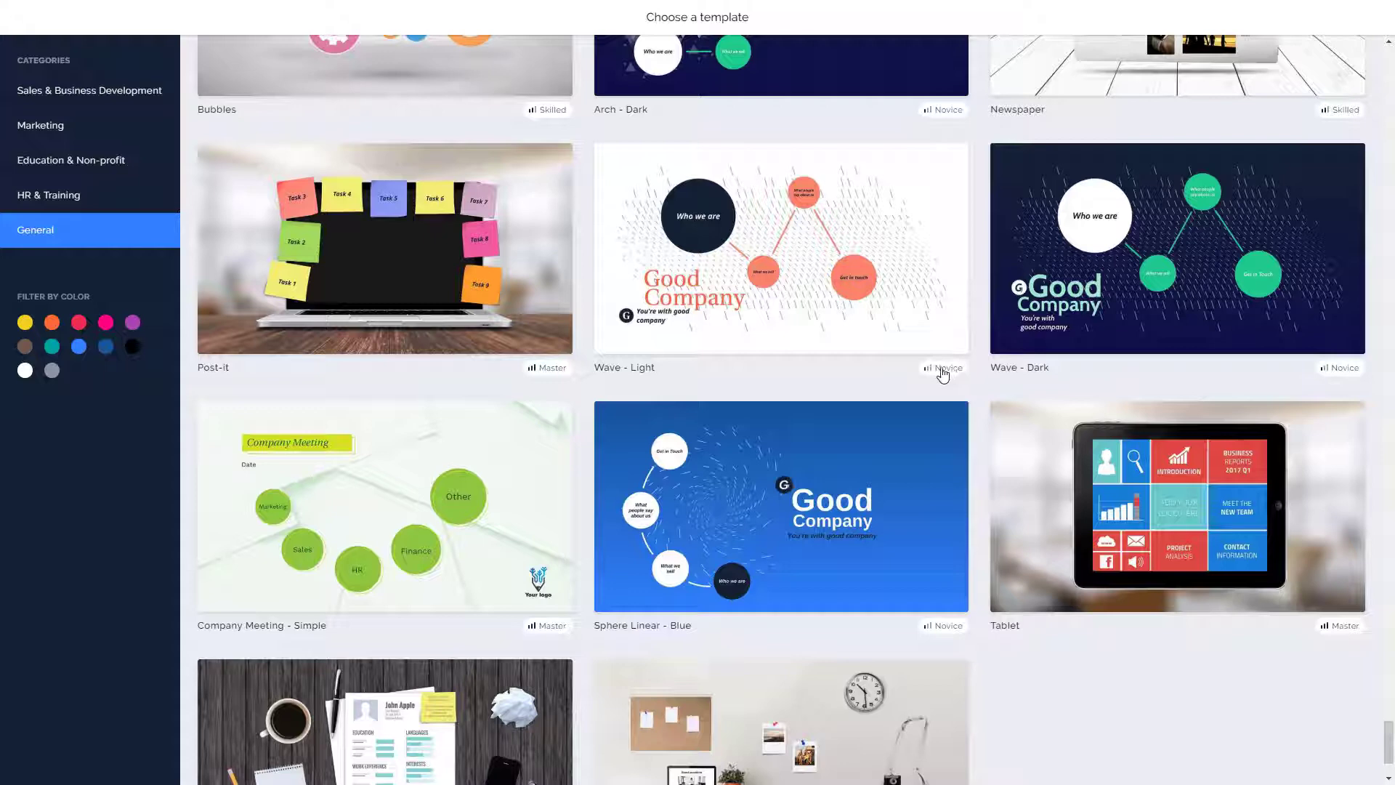
{"action": "scroll", "coordinate": [646, 531], "scroll_direction": "down", "scroll_amount": 1}
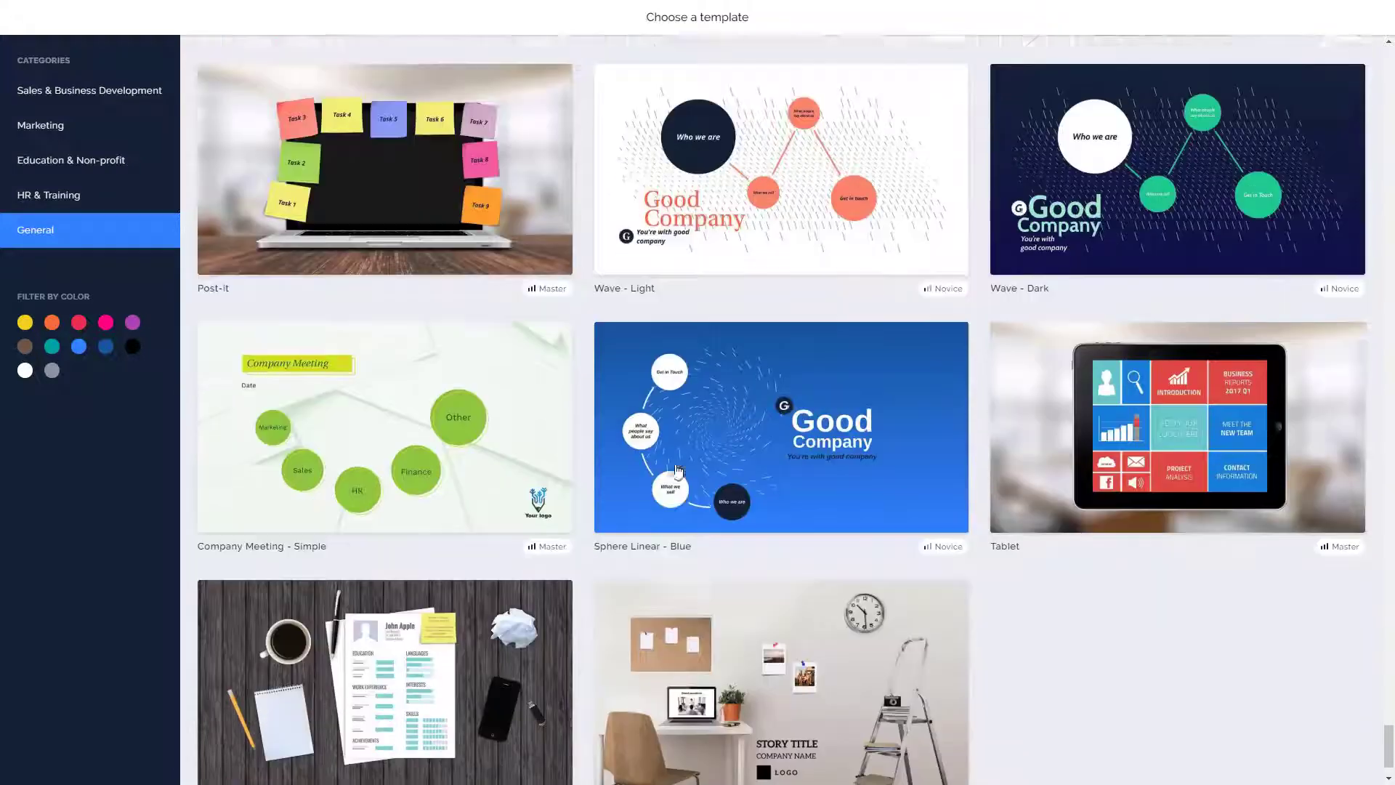
{"action": "scroll", "coordinate": [673, 467], "scroll_direction": "up", "scroll_amount": 5}
{"action": "scroll", "coordinate": [560, 254], "scroll_direction": "down", "scroll_amount": 1}
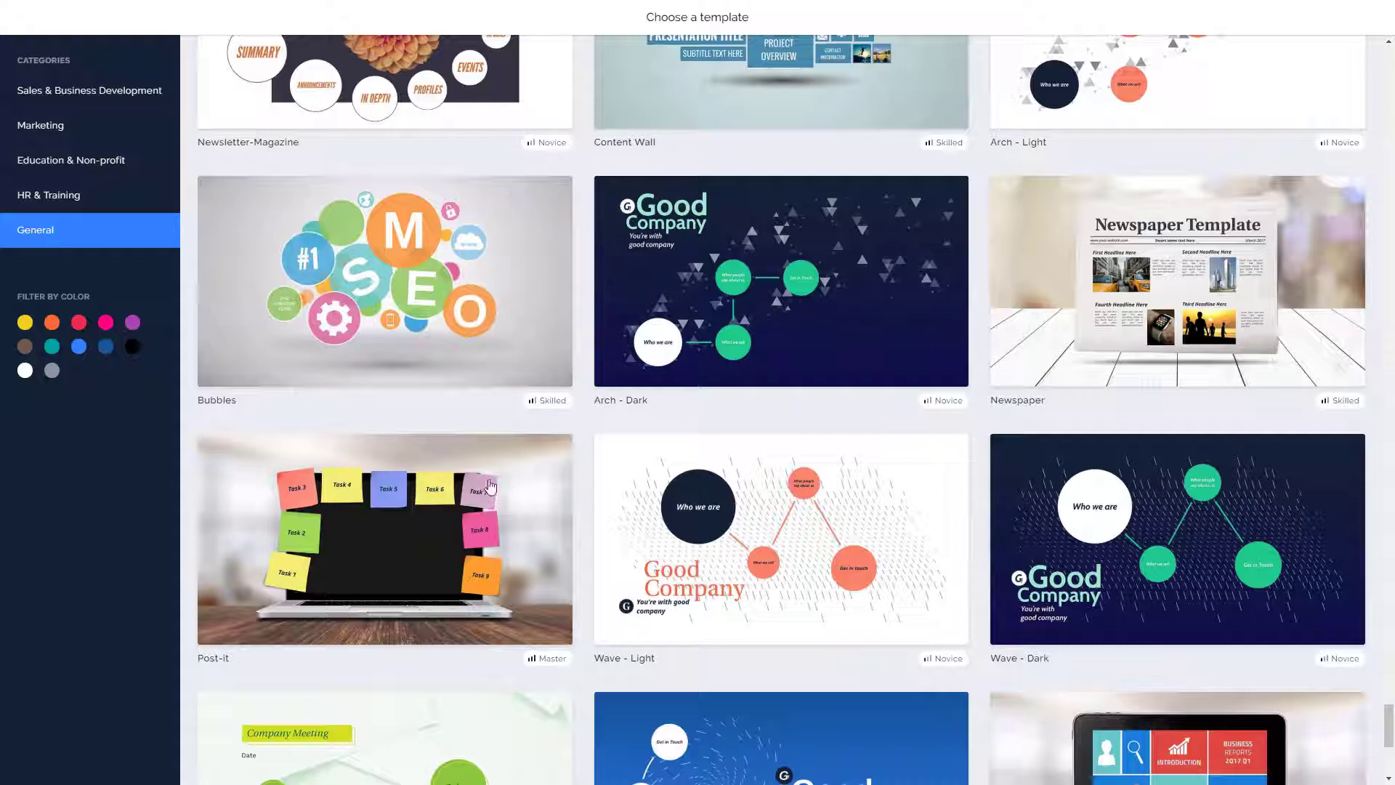
Step: Preview the Post-it laptop template through to the Task 3 note, then use it
{"action": "left_click", "coordinate": [510, 539]}
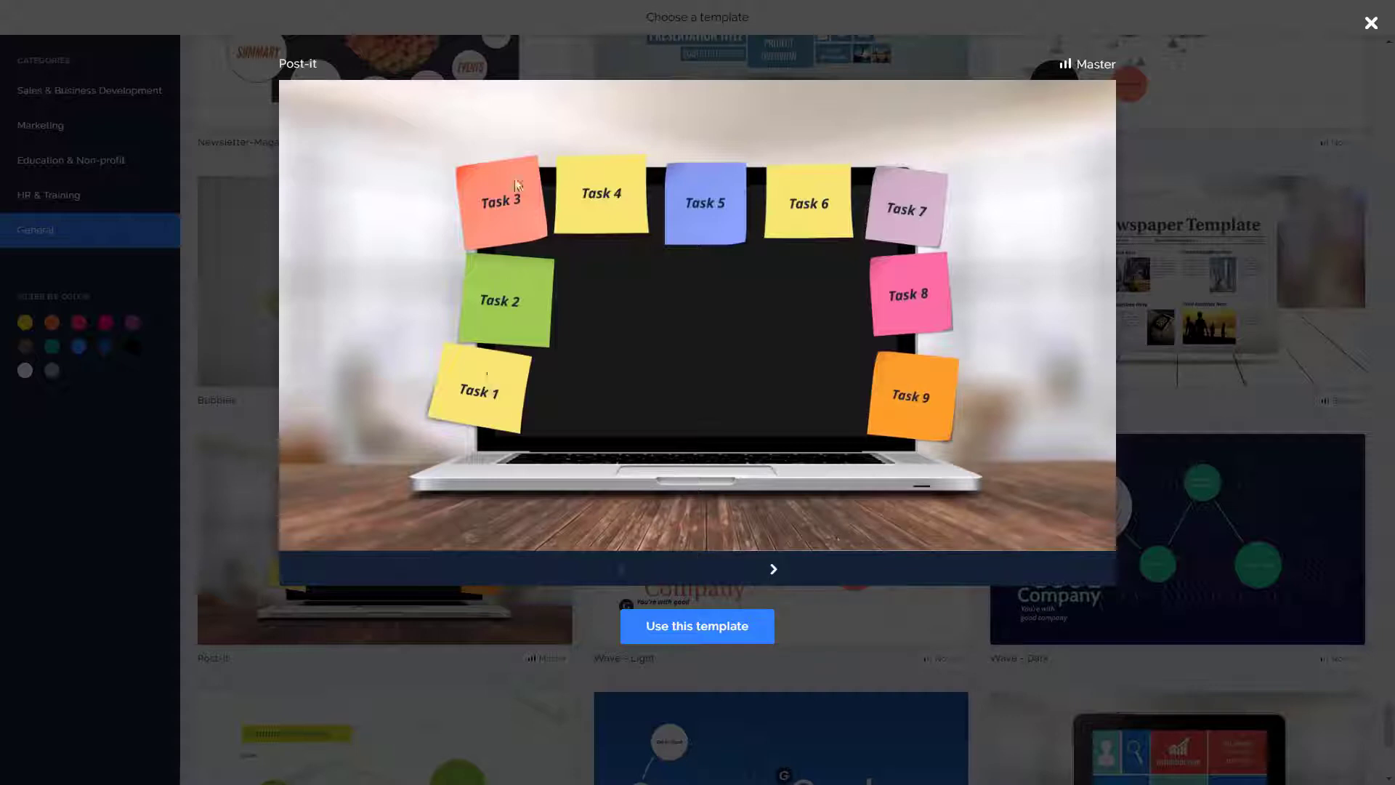
{"action": "left_click", "coordinate": [775, 570]}
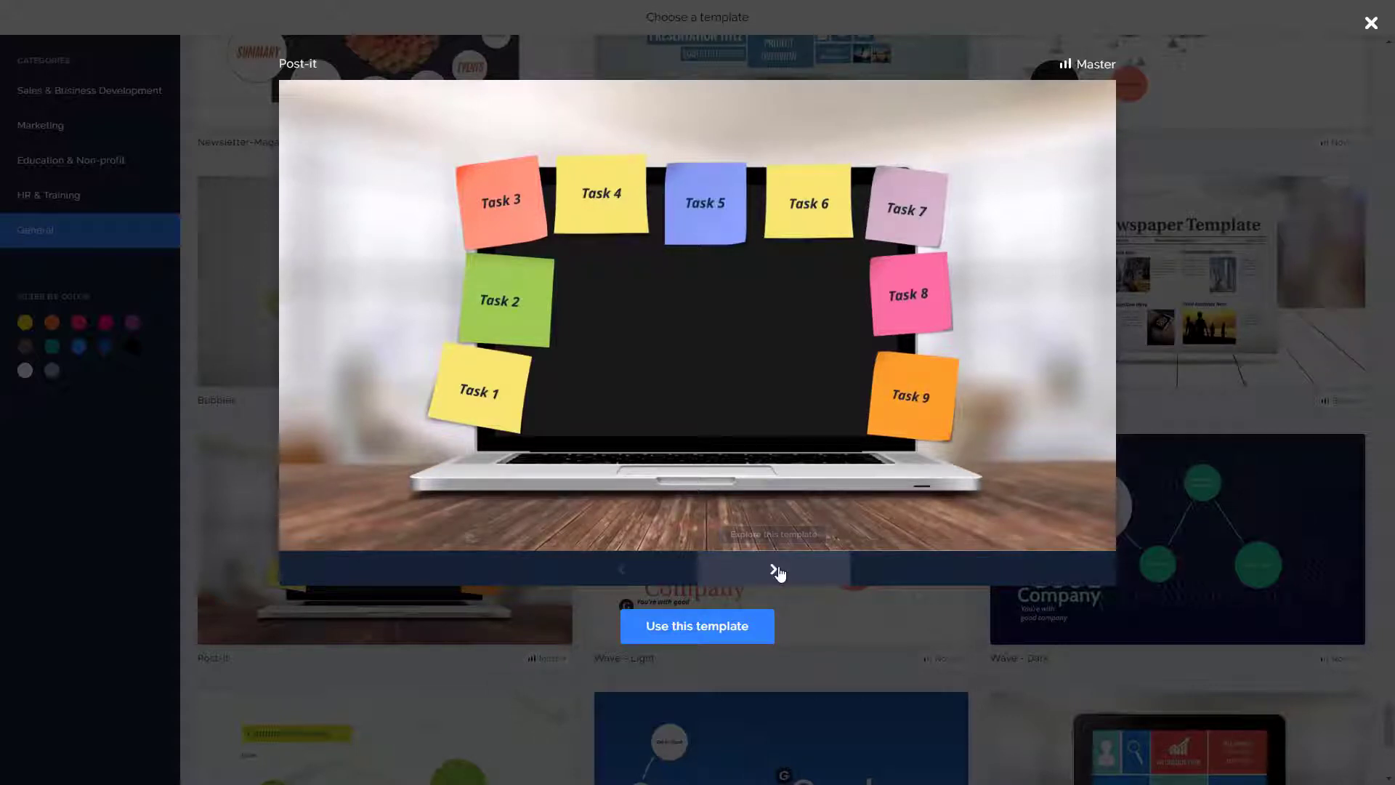
{"action": "left_click", "coordinate": [775, 570]}
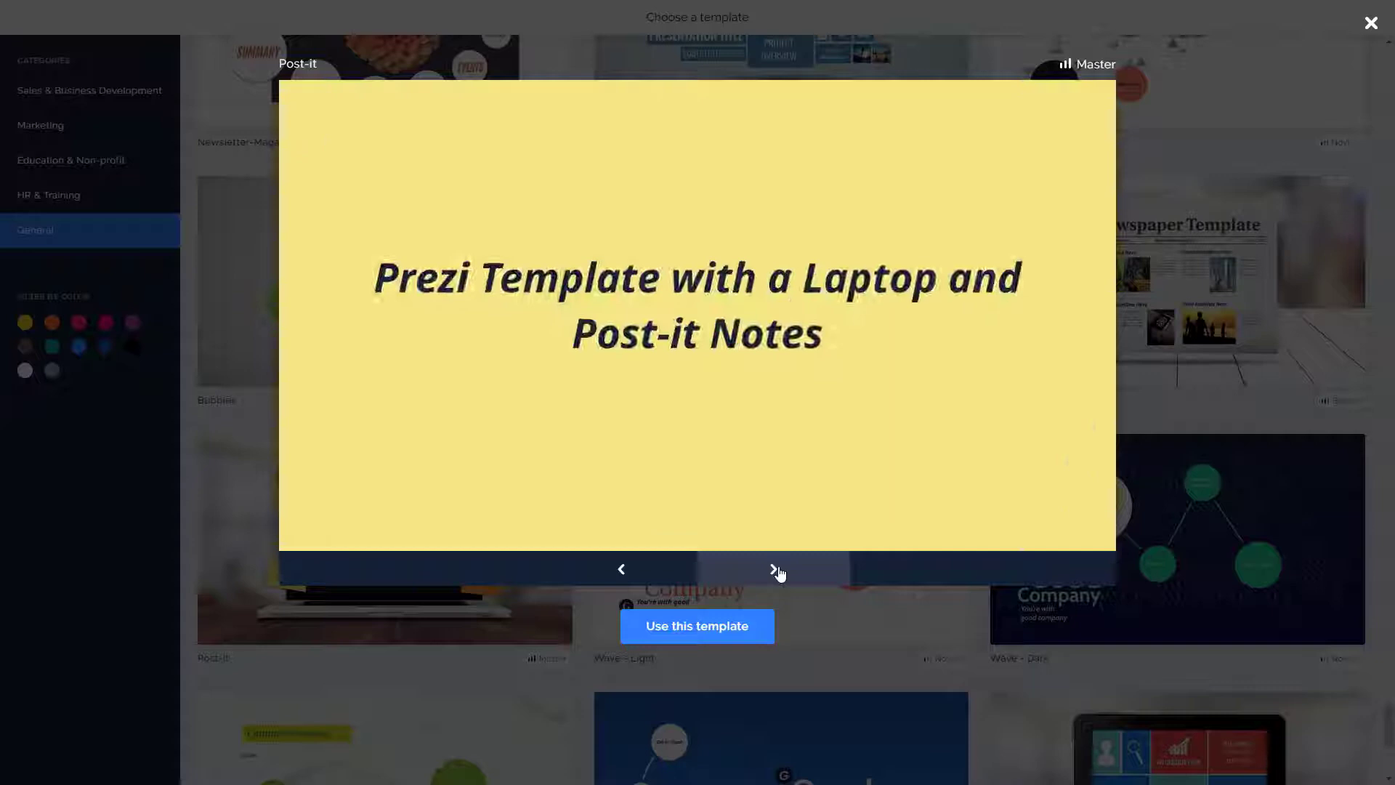
{"action": "left_click", "coordinate": [775, 569]}
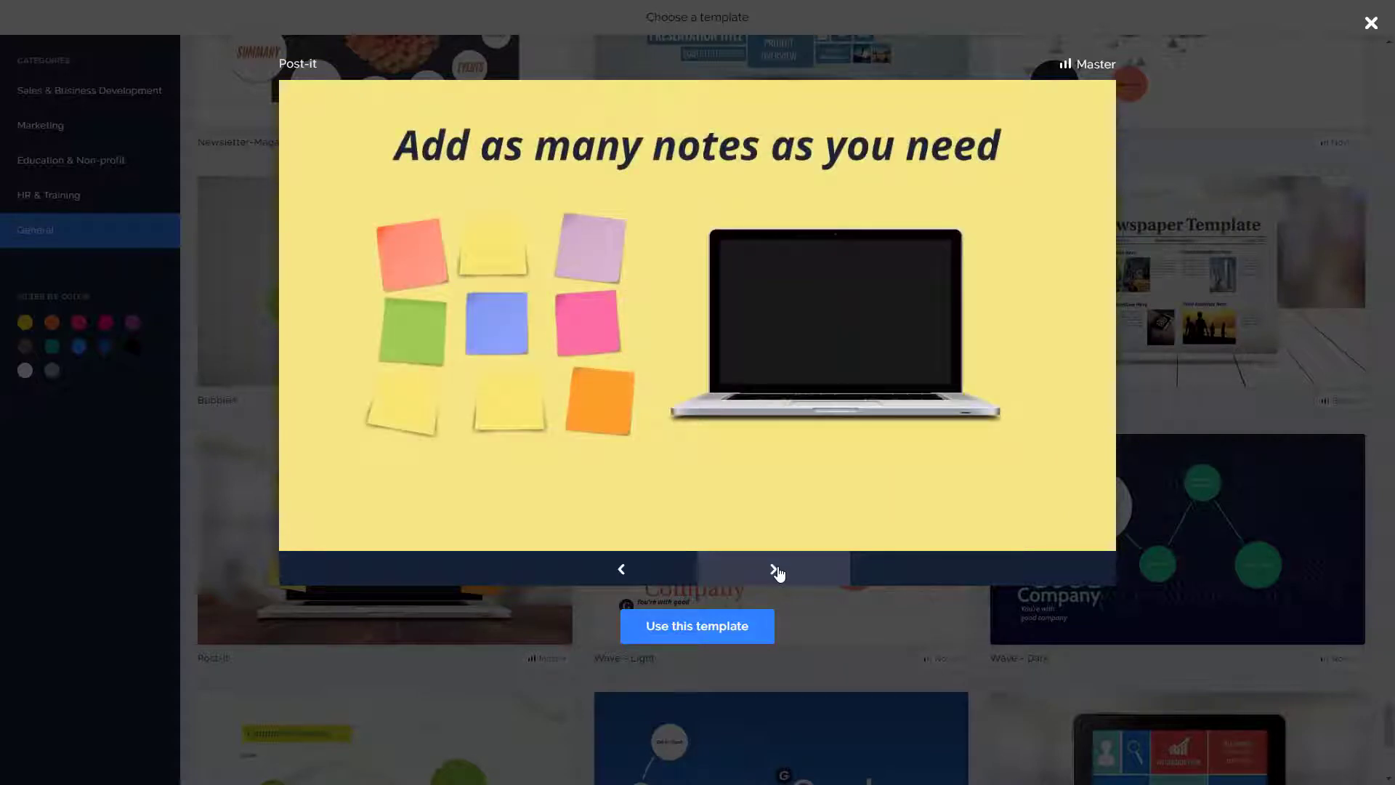
{"action": "left_click", "coordinate": [775, 569]}
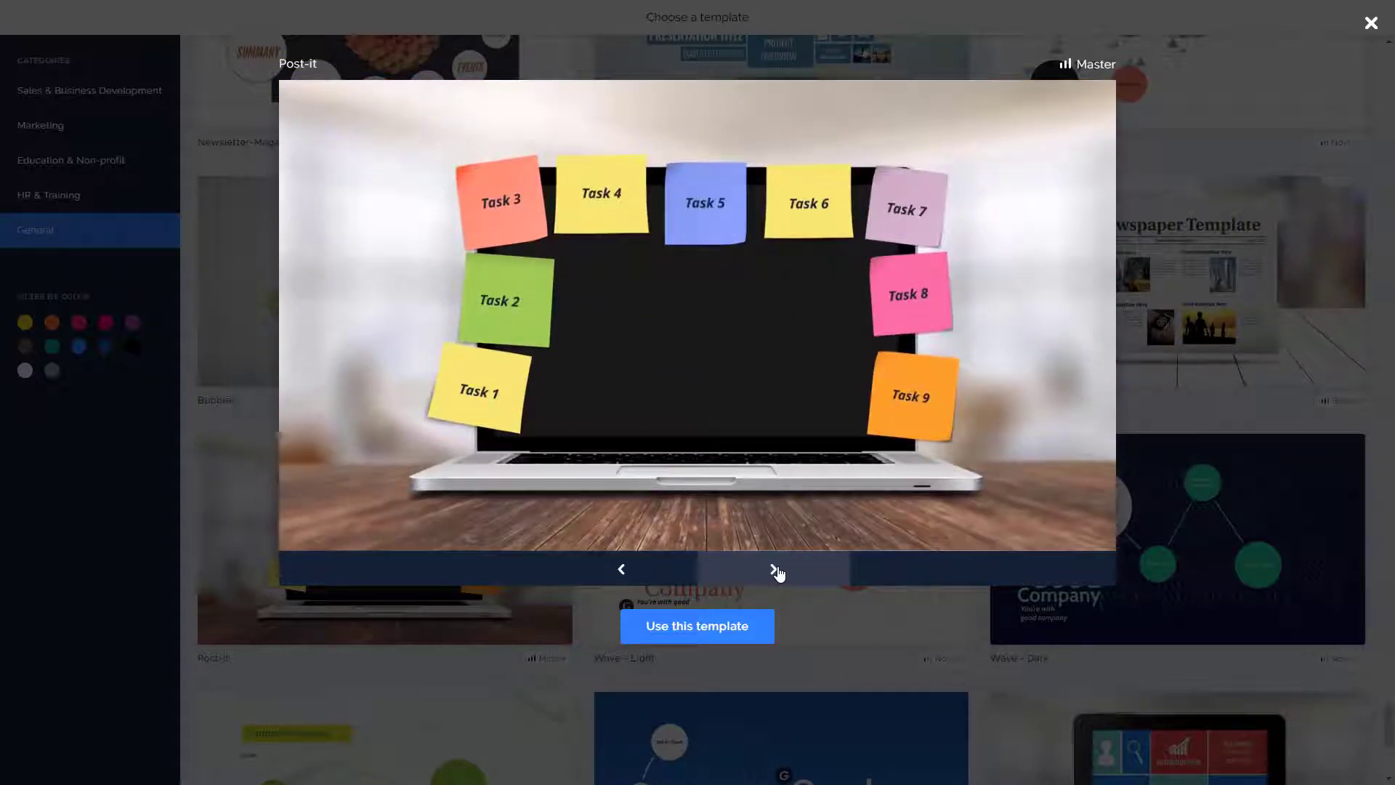
{"action": "left_click", "coordinate": [776, 571]}
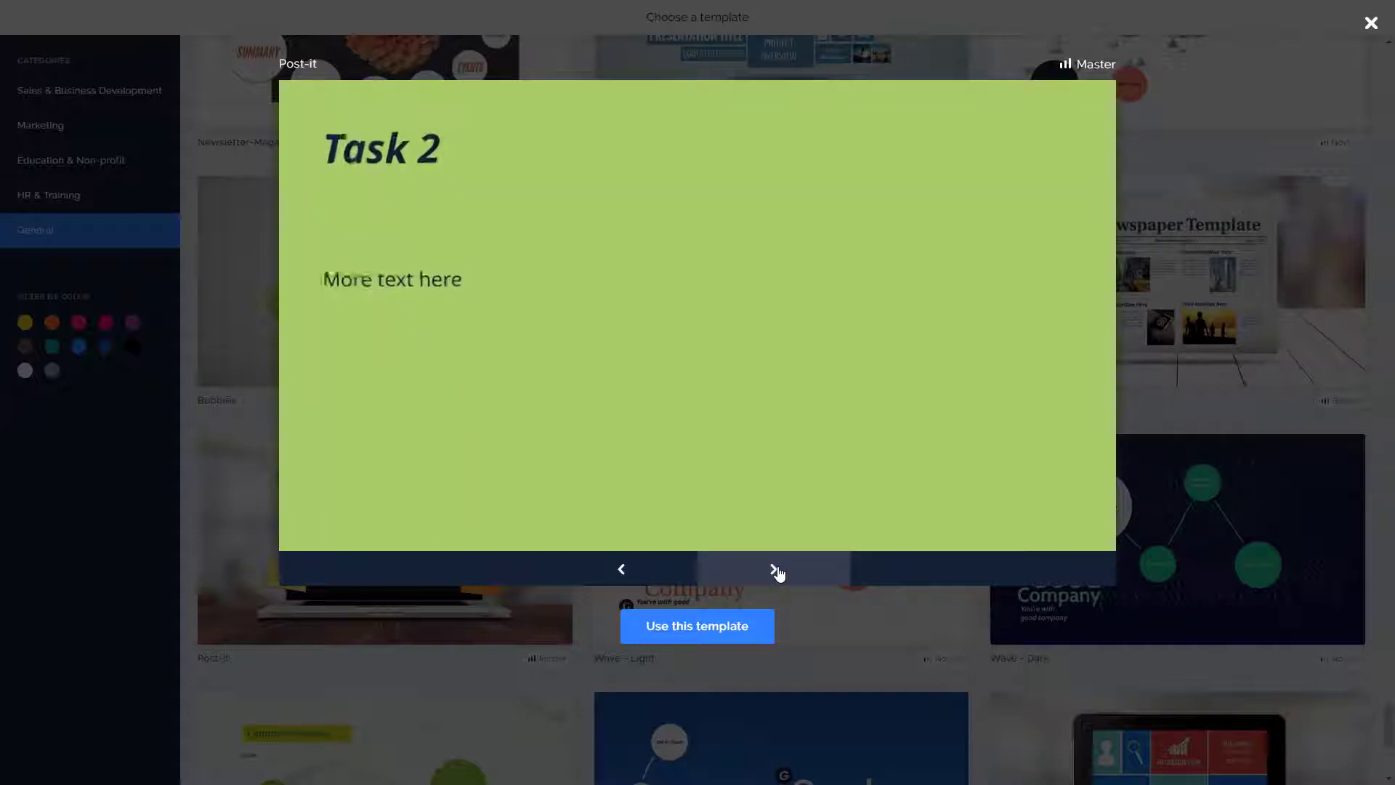
{"action": "left_click", "coordinate": [774, 570]}
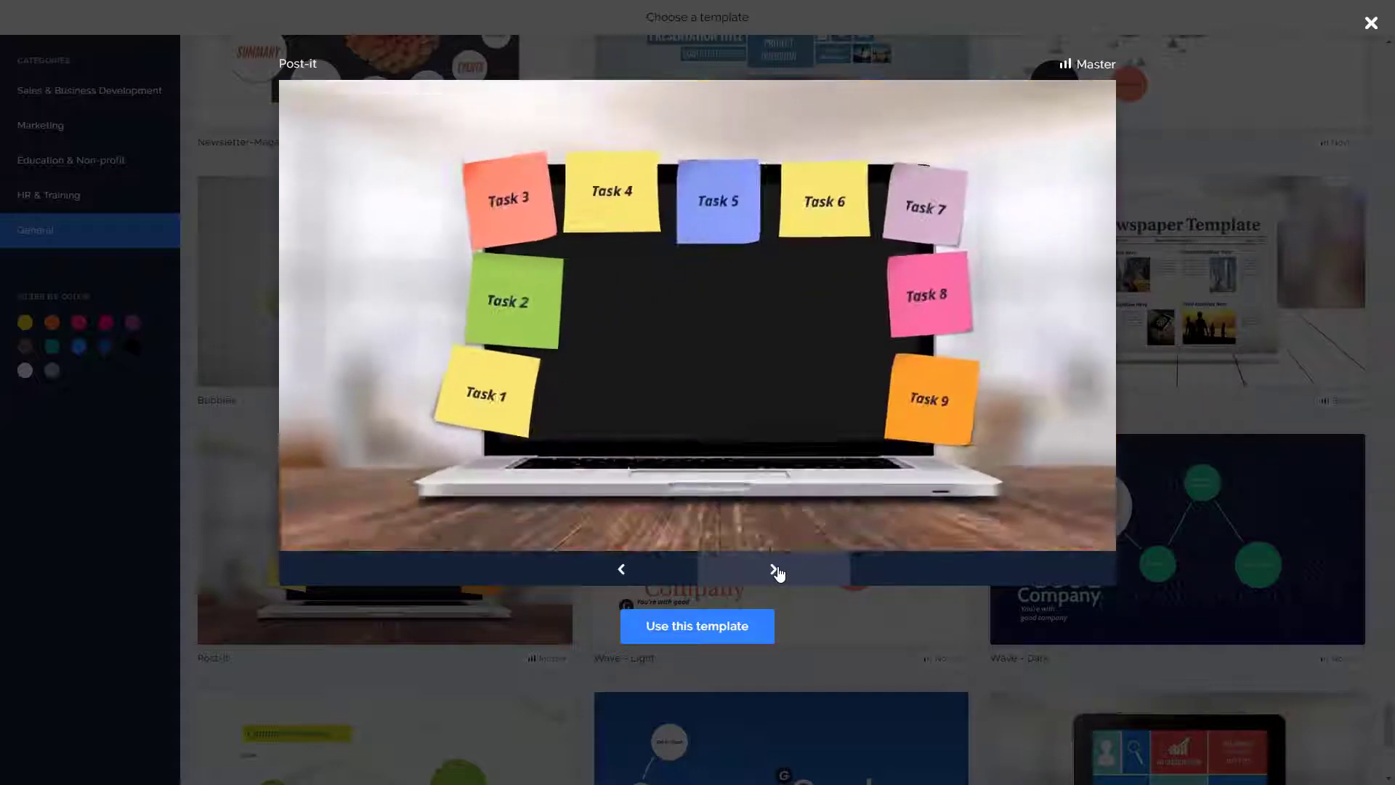
{"action": "left_click", "coordinate": [775, 570]}
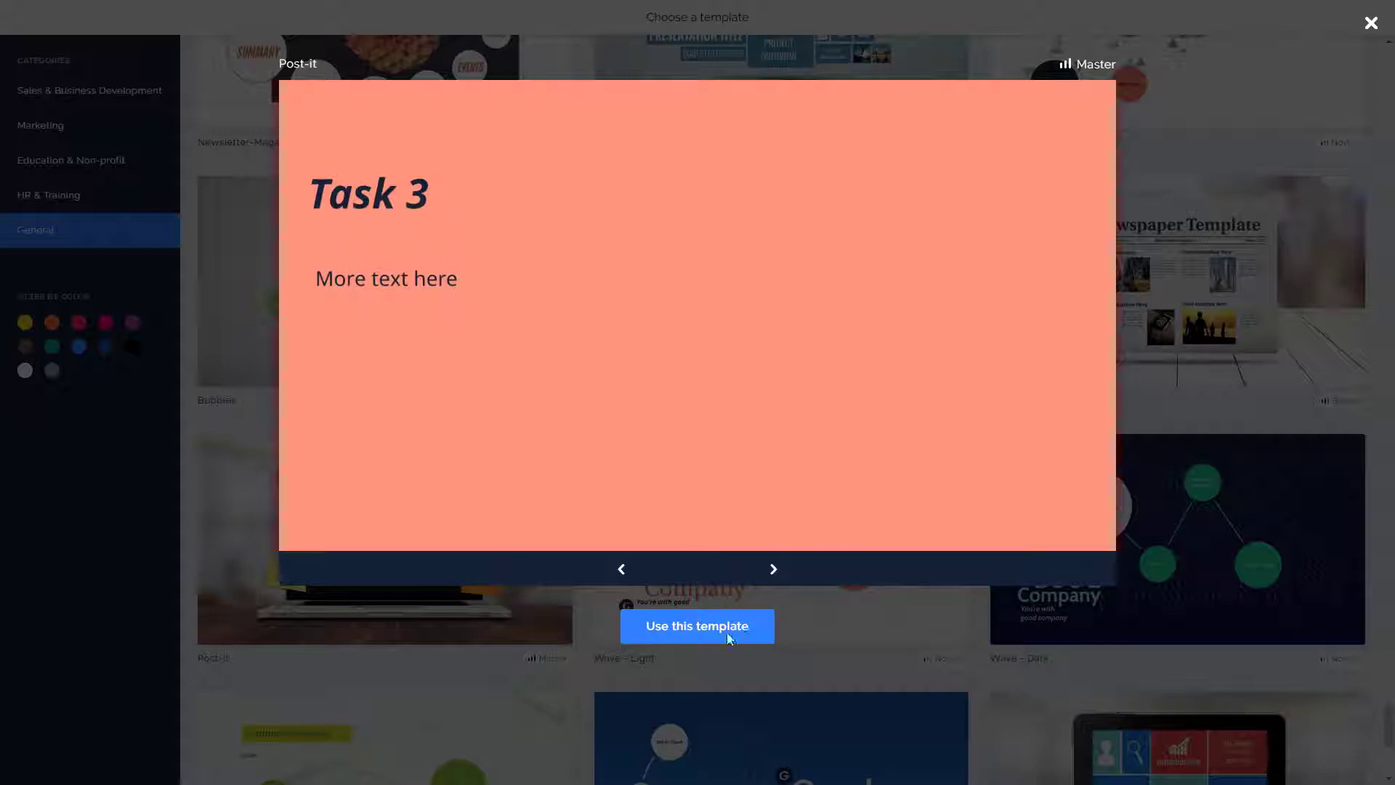
{"action": "left_click", "coordinate": [703, 629]}
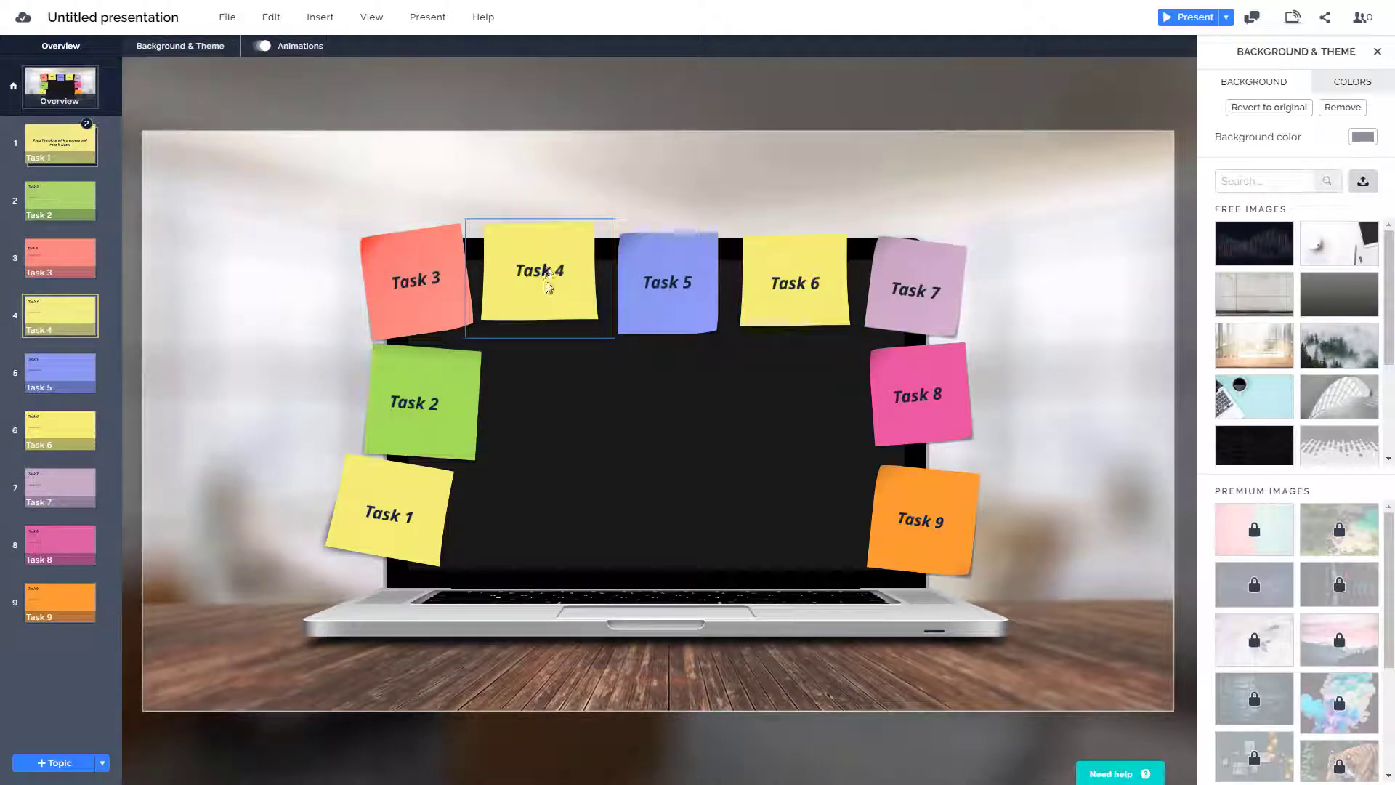
Step: Nudge the Task 4 sticky note slightly right and down
{"action": "left_click_drag", "start_coordinate": [548, 285], "coordinate": [556, 291]}
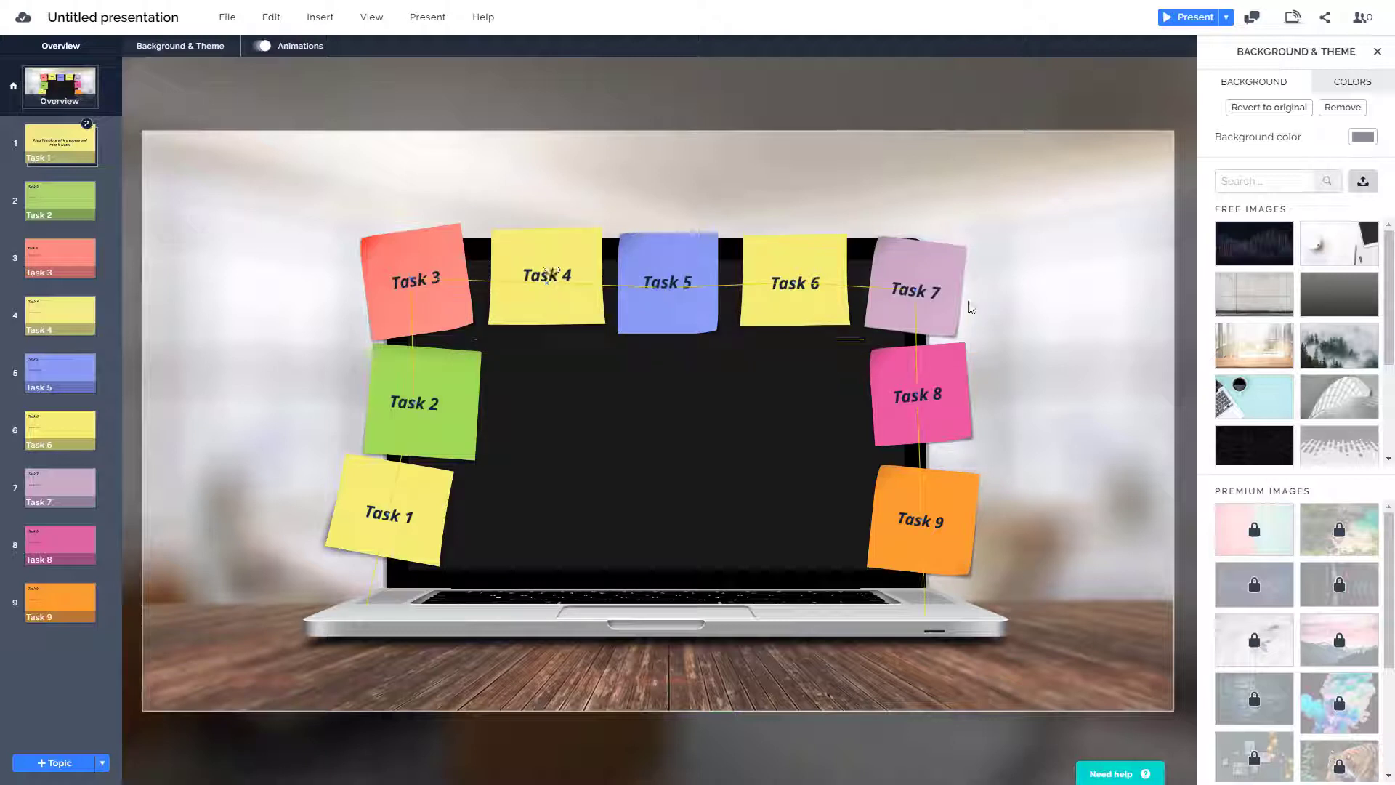